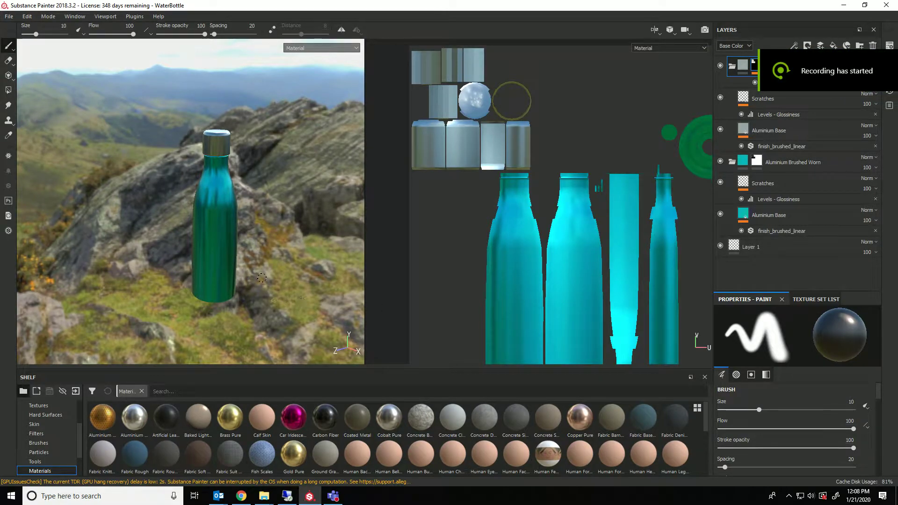
# Step: Start a texture export using the Unreal Engine 4 (Packed) config preset
pyautogui.moveTo(272, 295)
pyautogui.keyDown('alt'); pyautogui.mouseDown()
pyautogui.moveTo(382, 173)
pyautogui.moveTo(291, 260)
pyautogui.moveTo(295, 281)
pyautogui.mouseUp(); pyautogui.keyUp('alt')
pyautogui.keyDown('alt'); pyautogui.moveTo(267, 180); pyautogui.dragTo(233, 185, button='middle'); pyautogui.keyUp('alt')
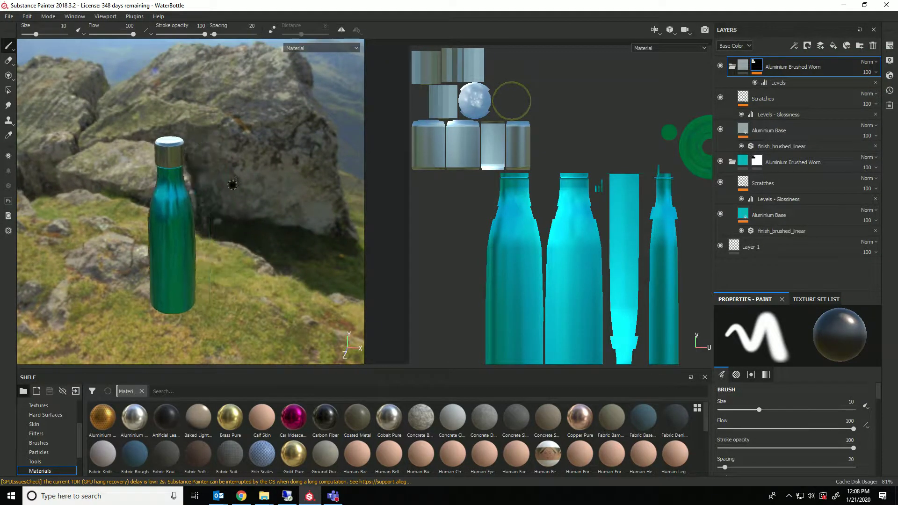
pyautogui.click(9, 15)
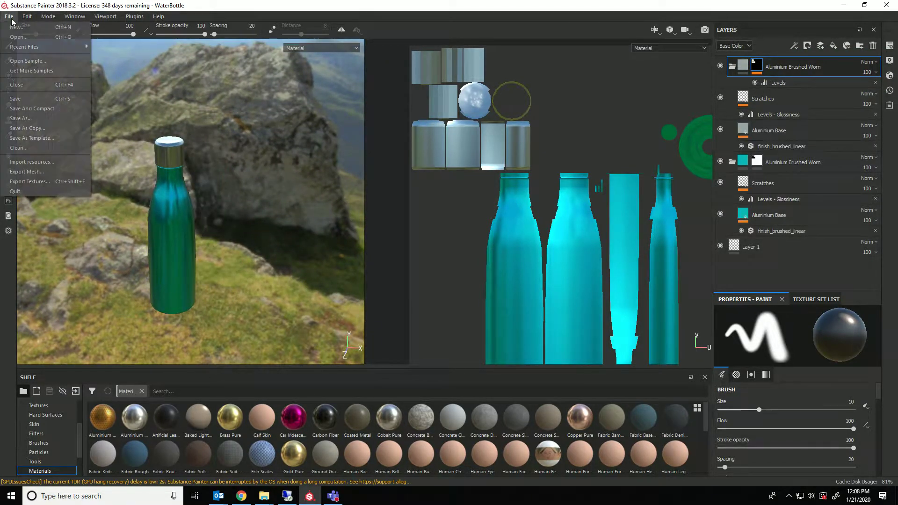
pyautogui.click(49, 180)
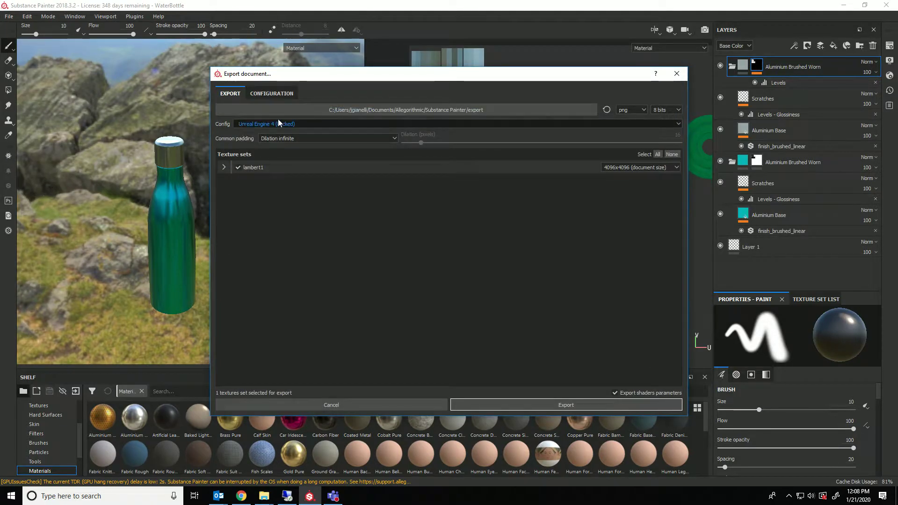
pyautogui.click(278, 124)
pyautogui.scroll(-2, 270, 175)
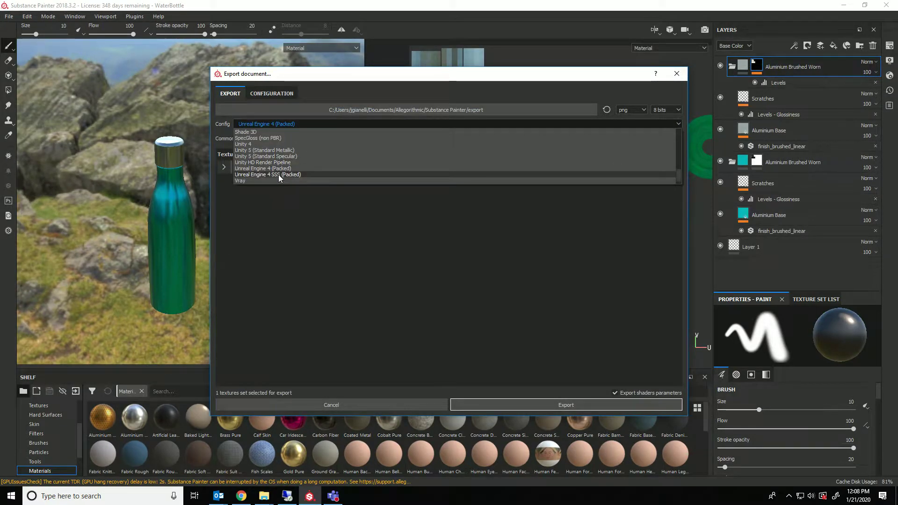
pyautogui.click(302, 168)
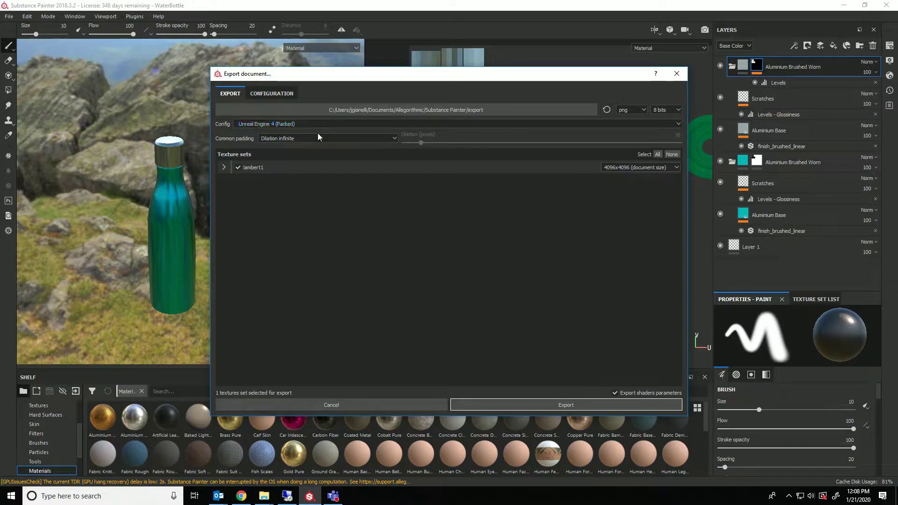
# Step: Set the export destination to a new WaterBottle folder inside Documents
pyautogui.click(400, 110)
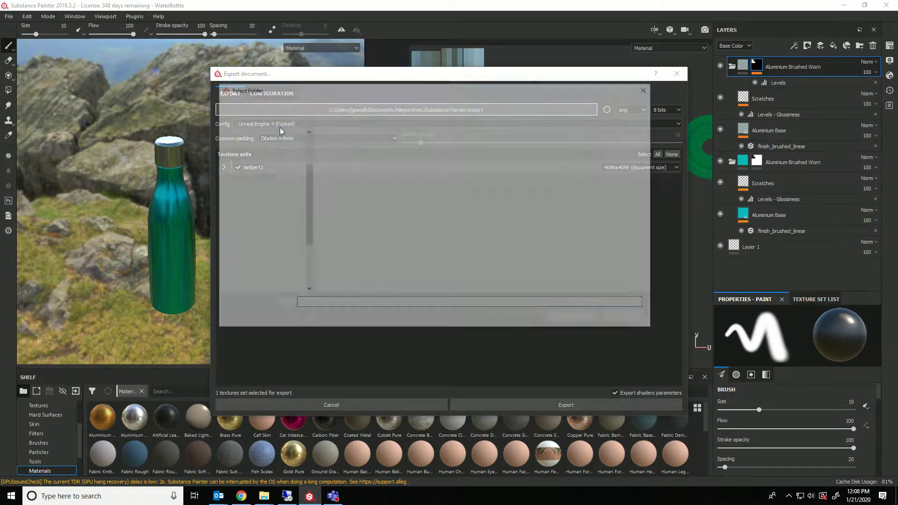
pyautogui.click(254, 285)
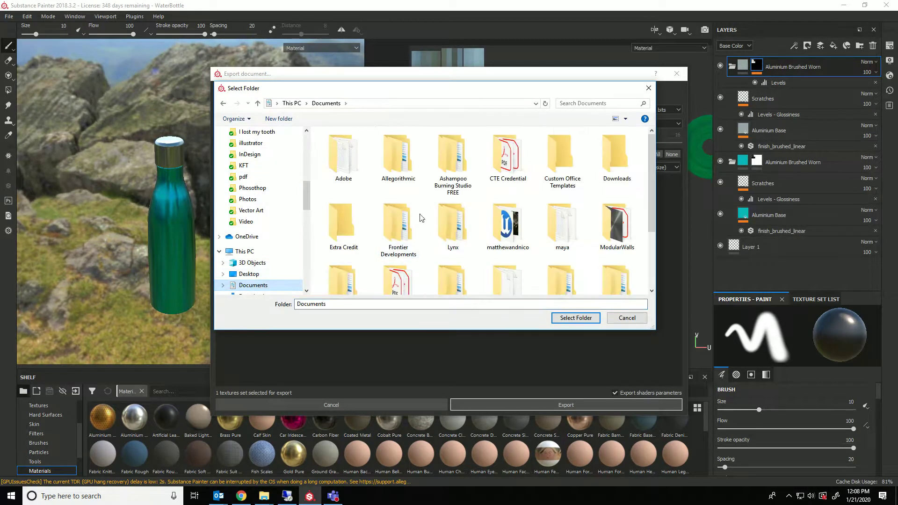
pyautogui.rightClick(372, 195)
pyautogui.click(393, 323)
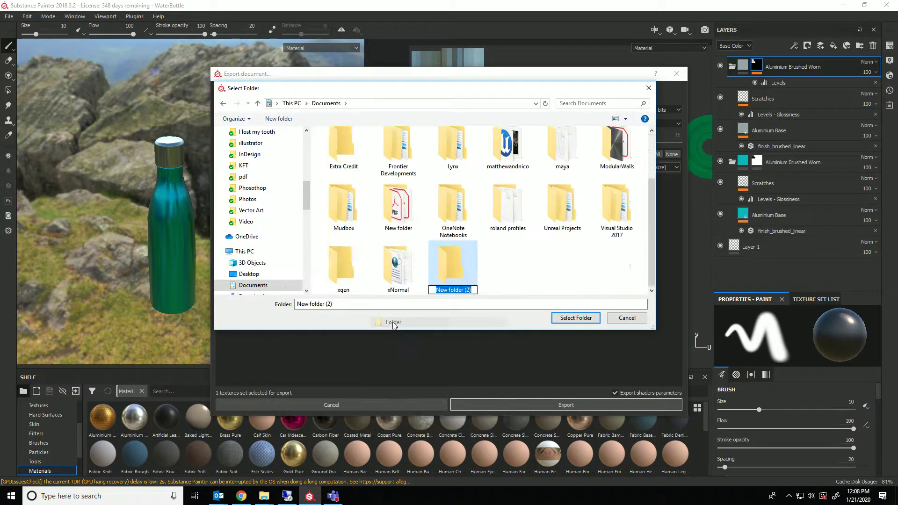
pyautogui.press('BackSpace')
pyautogui.press('BackSpace')
pyautogui.write('WaterBottle')
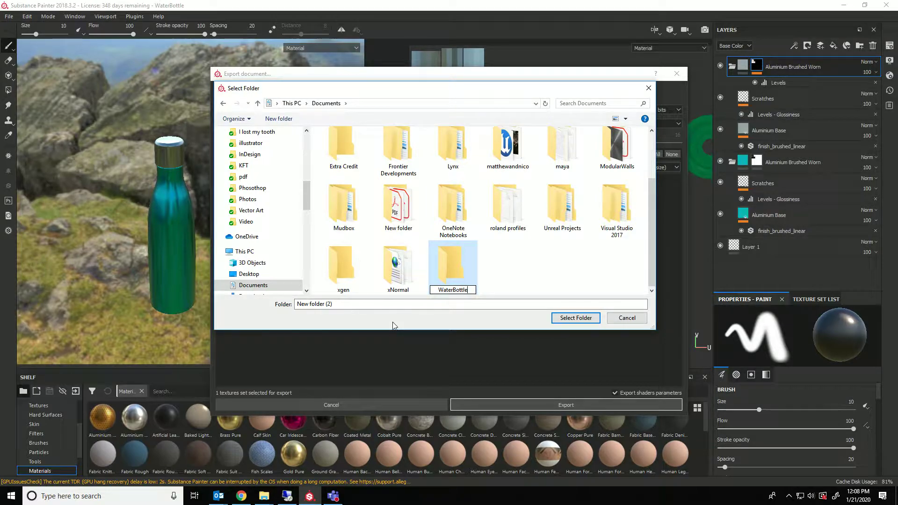
pyautogui.doubleClick(449, 264)
pyautogui.click(569, 317)
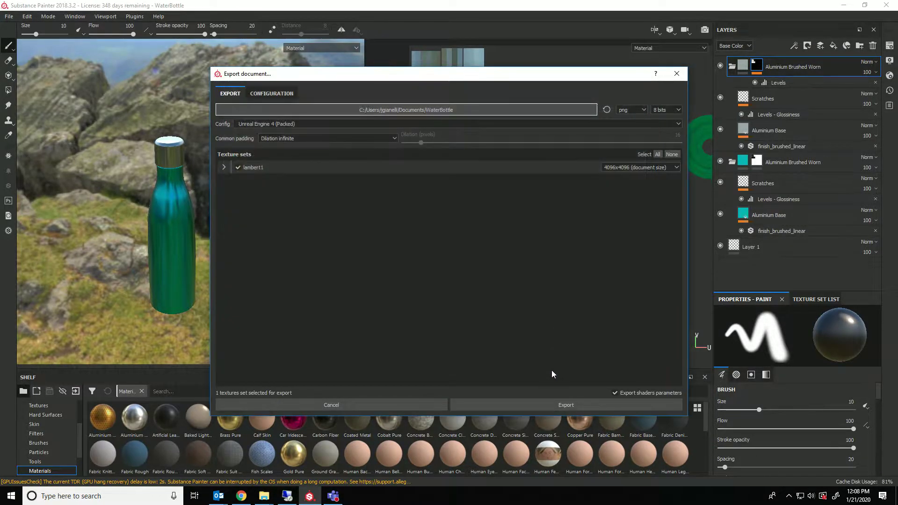
# Step: Export the bottle's textures to WaterBottle and let the export finish with warnings
pyautogui.click(557, 405)
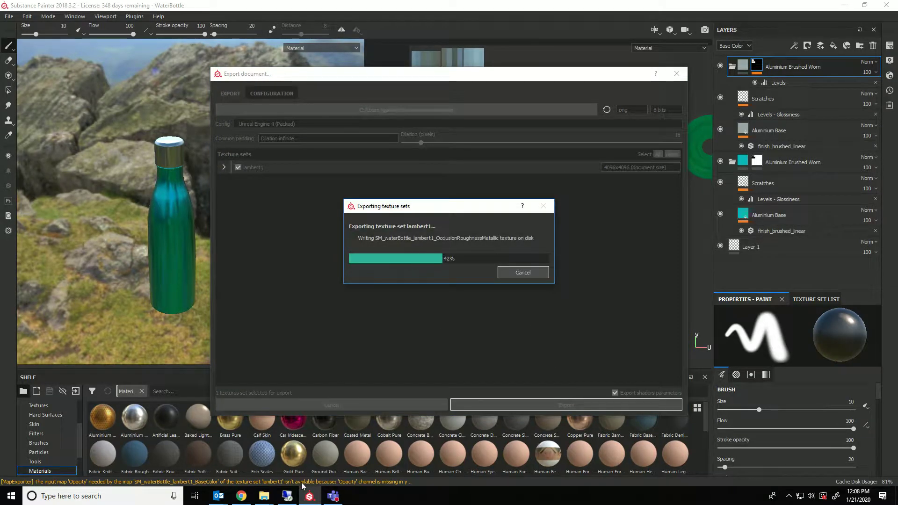
pyautogui.click(294, 498)
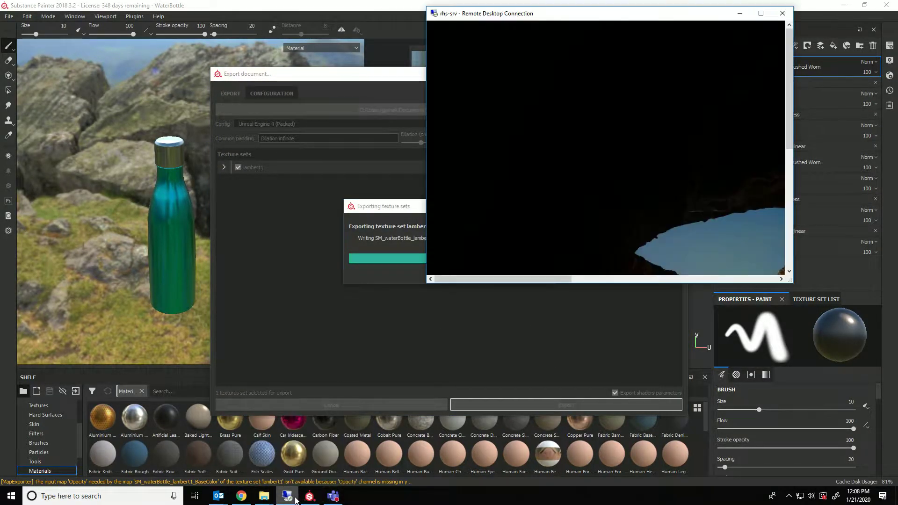
pyautogui.click(294, 498)
pyautogui.moveTo(264, 496)
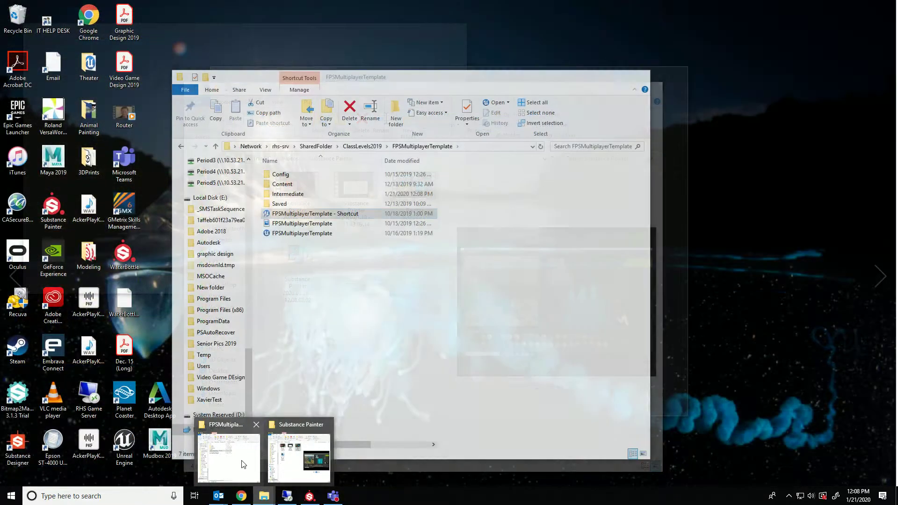
pyautogui.click(228, 455)
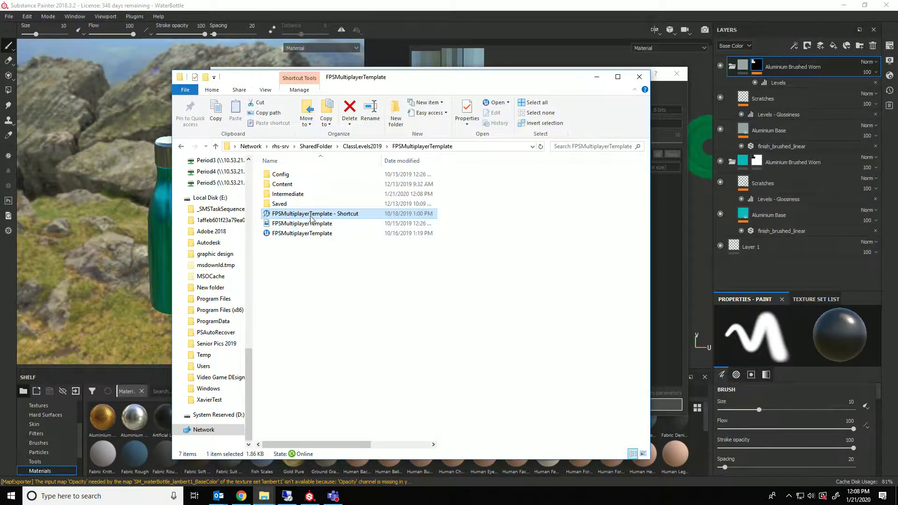
pyautogui.click(392, 314)
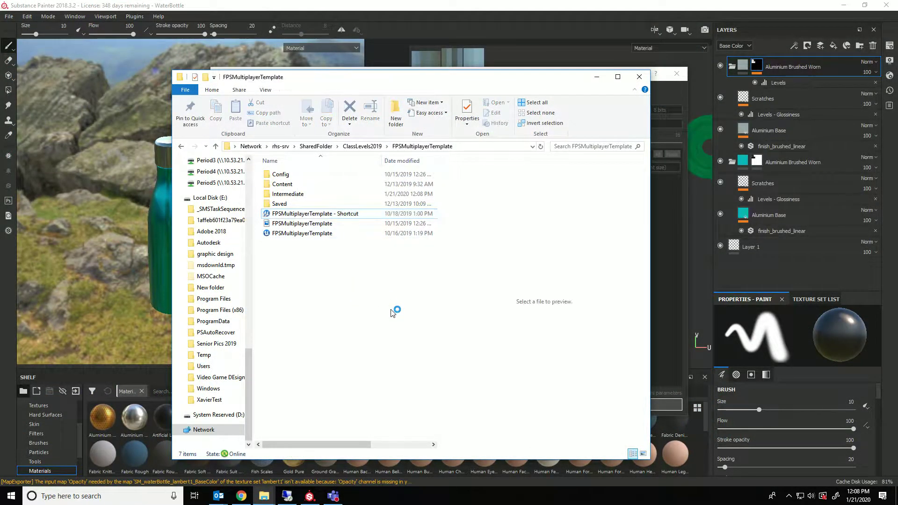
pyautogui.click(596, 76)
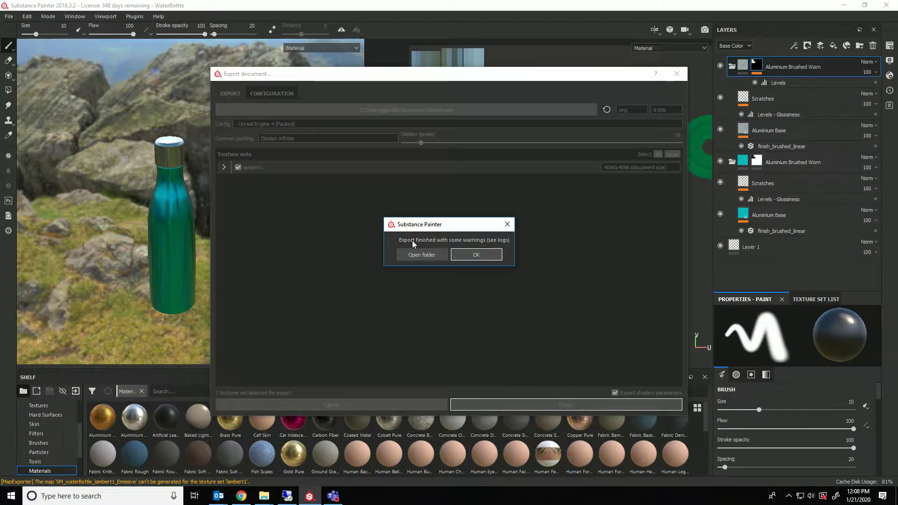
# Step: Open the exported WaterBottle folder and minimize Substance Painter and the browser
pyautogui.click(435, 256)
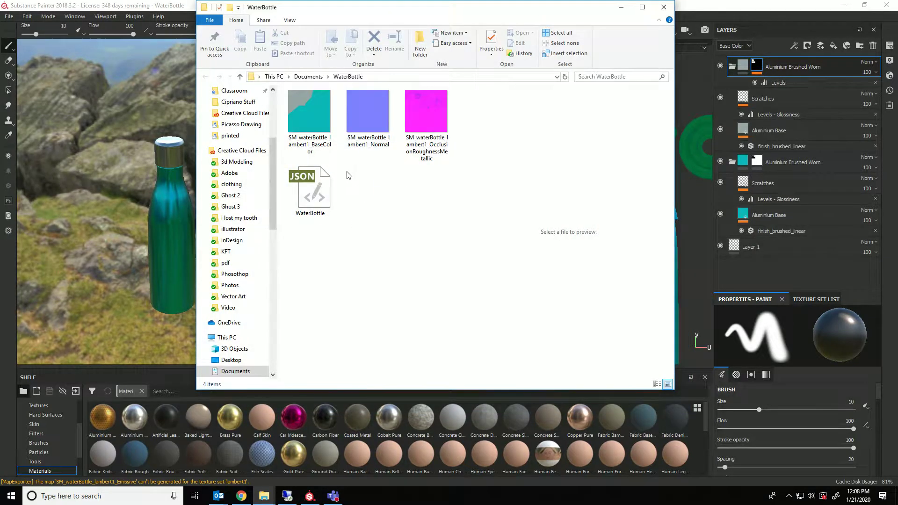
pyautogui.click(302, 194)
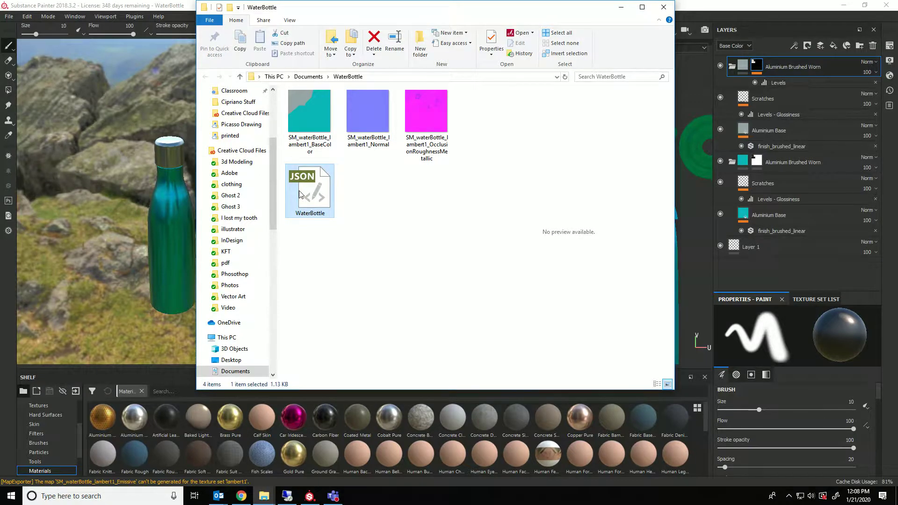
pyautogui.click(371, 221)
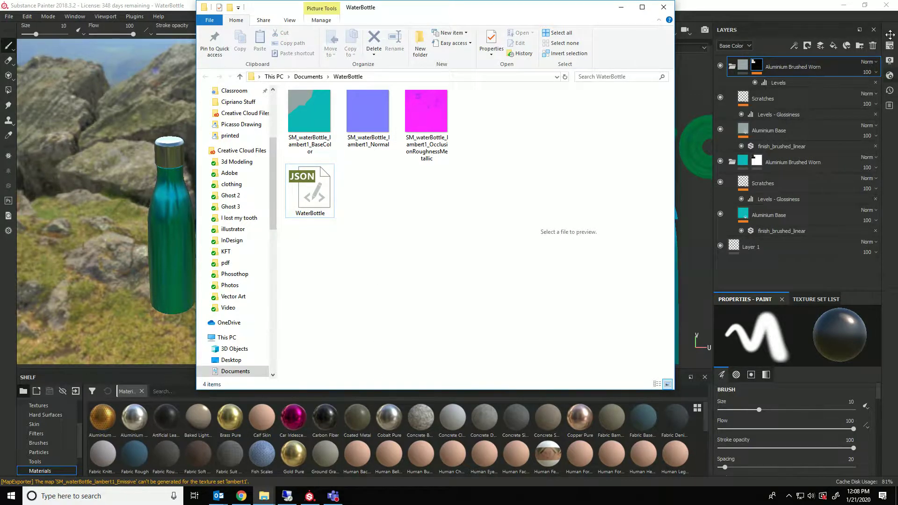
pyautogui.click(843, 6)
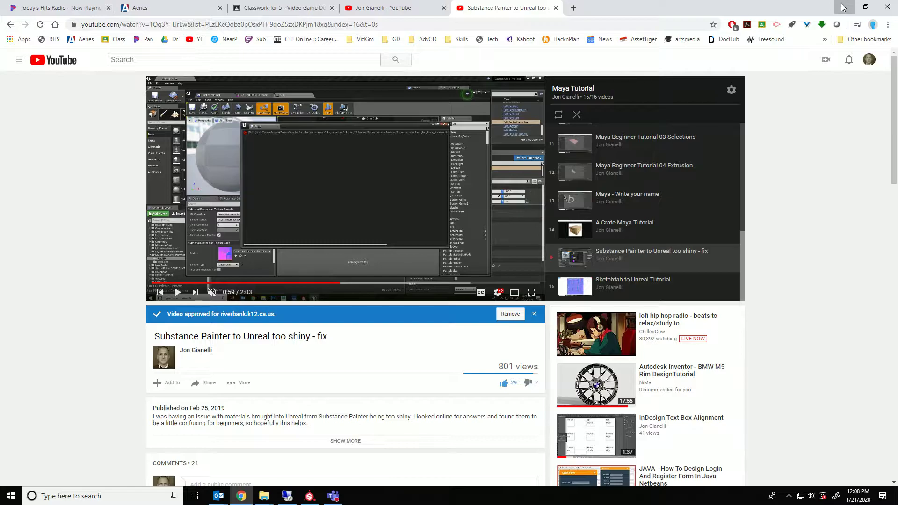
pyautogui.click(843, 7)
pyautogui.click(842, 6)
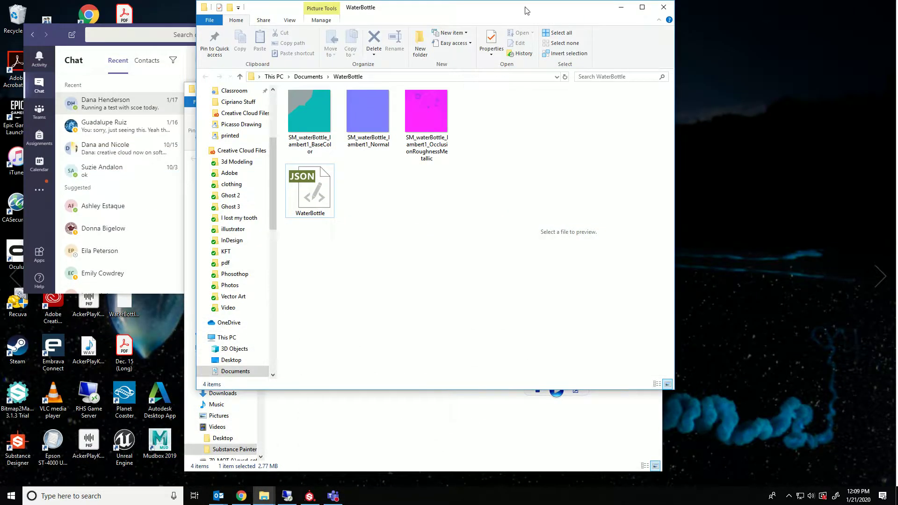
# Step: Clear the videos window, reminder and chat, move WaterBottle up, and view the Normal map
pyautogui.moveTo(526, 10); pyautogui.dragTo(593, 324)
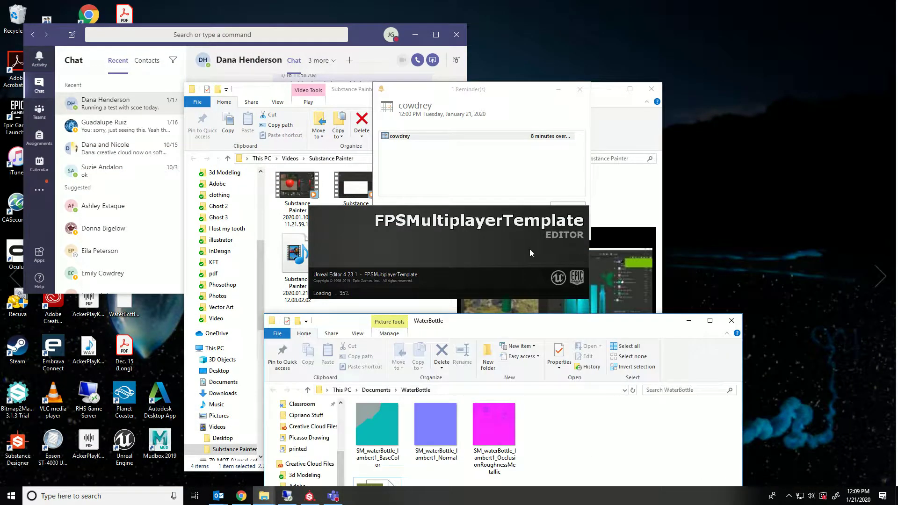
pyautogui.click(608, 91)
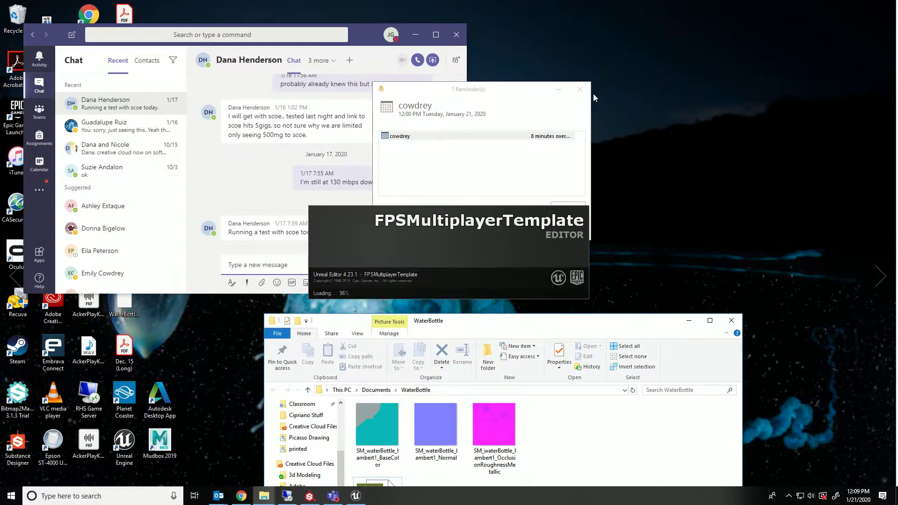
pyautogui.click(557, 90)
pyautogui.click(414, 35)
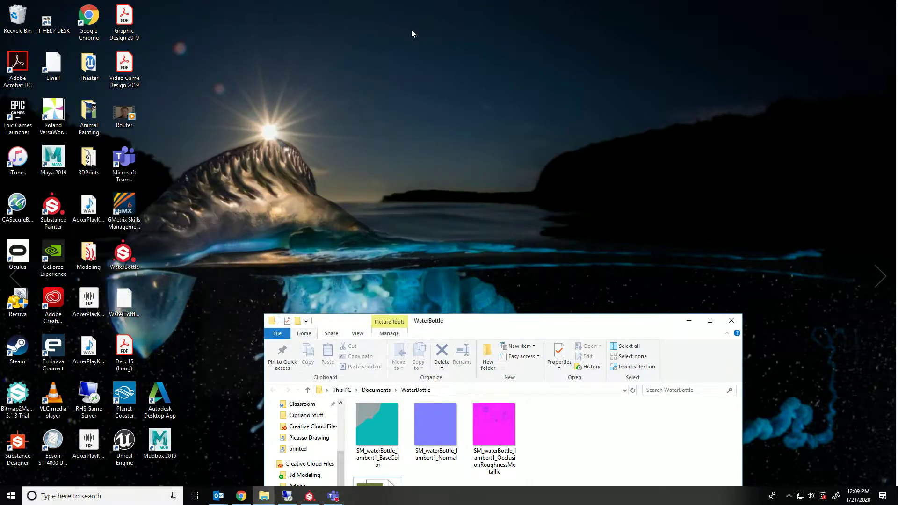
pyautogui.moveTo(441, 325)
pyautogui.mouseDown()
pyautogui.moveTo(571, 187)
pyautogui.moveTo(466, 39)
pyautogui.mouseUp()
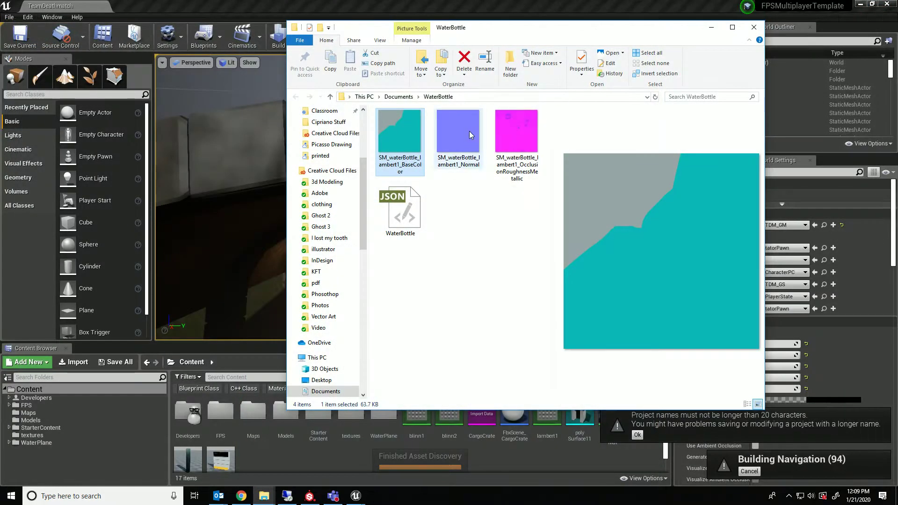
pyautogui.doubleClick(465, 132)
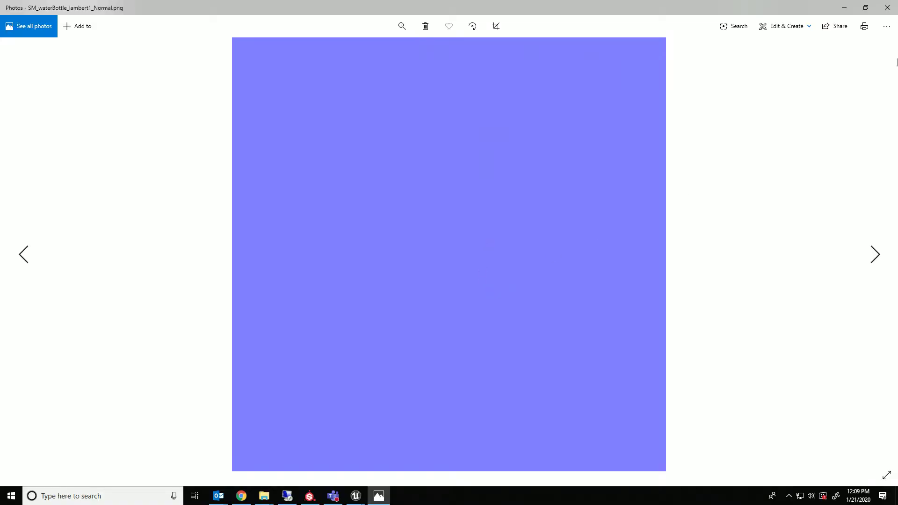
# Step: Preview the Normal and OcclusionRoughnessMetallic maps in Photos, then return to Unreal
pyautogui.click(869, 9)
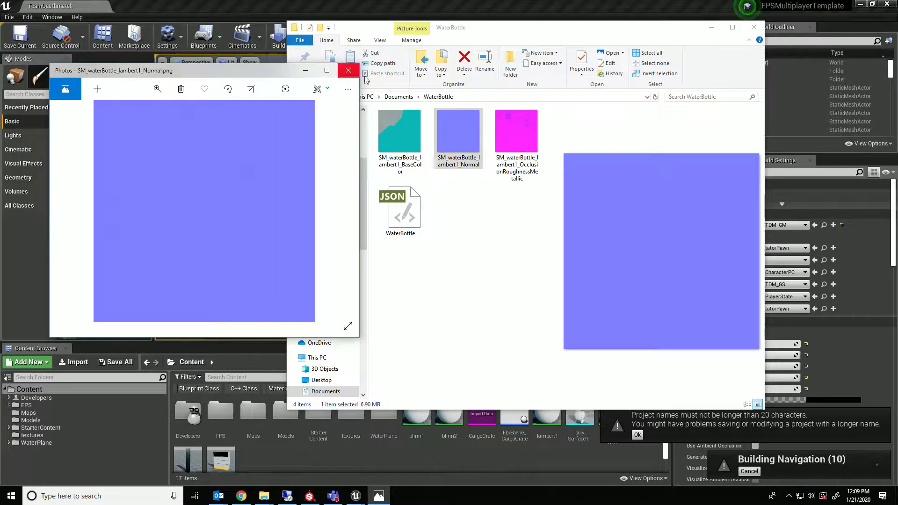
pyautogui.click(349, 70)
pyautogui.click(525, 147)
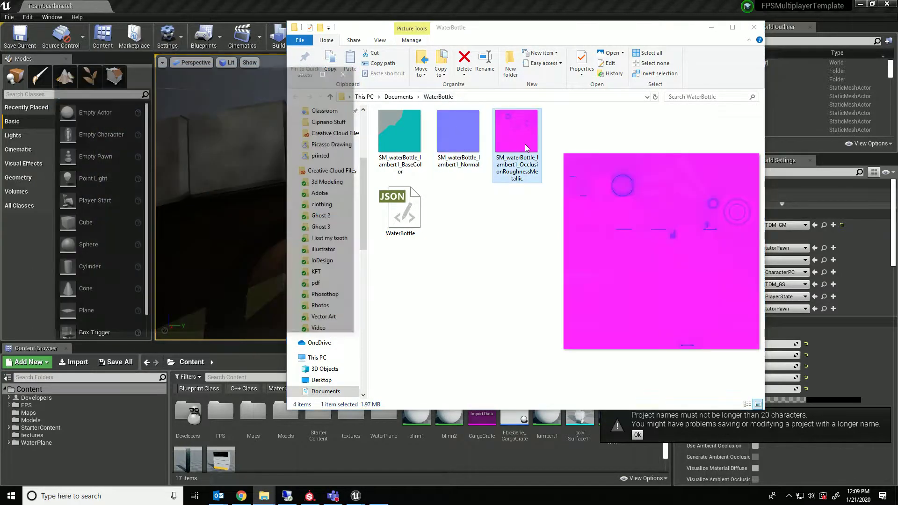
pyautogui.doubleClick(525, 148)
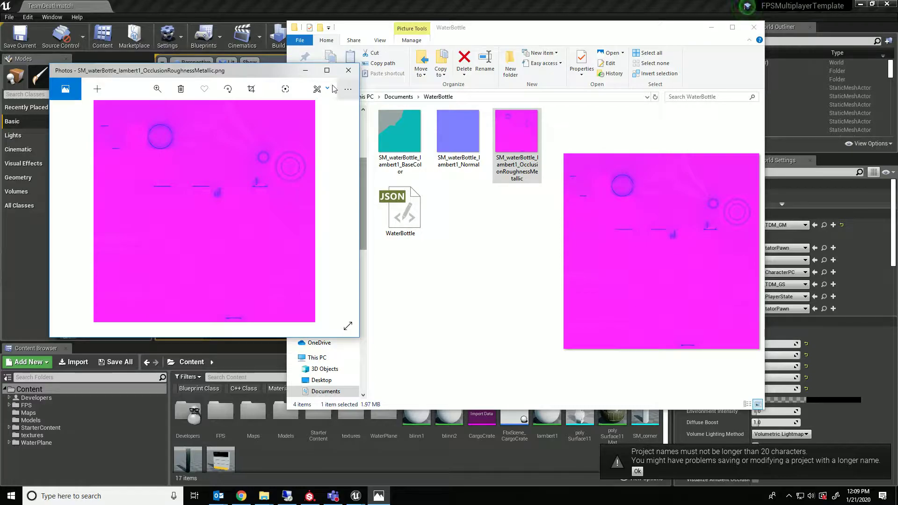
pyautogui.click(350, 71)
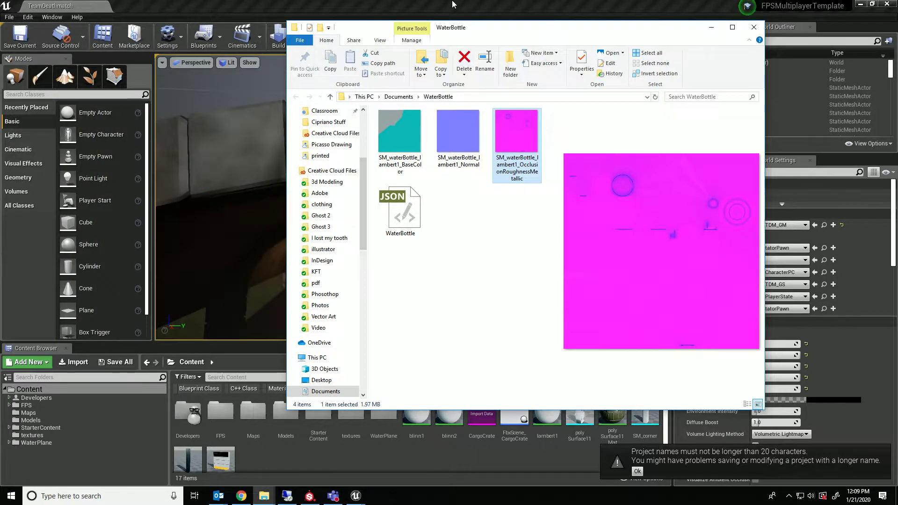
pyautogui.click(452, 6)
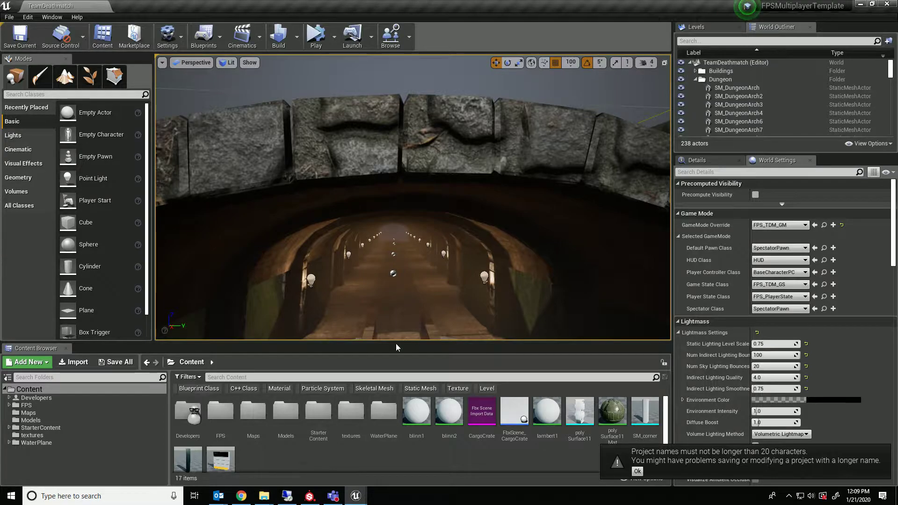
# Step: Import SM_waterBottle into Content via Import to /Game, accepting with Import All
pyautogui.press('Up')
pyautogui.press('Up')
pyautogui.press('Up')
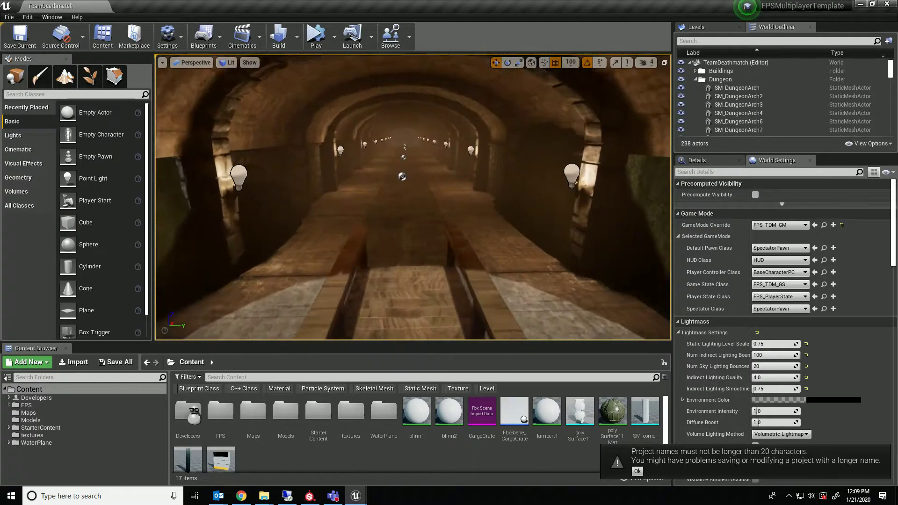
pyautogui.moveTo(264, 496)
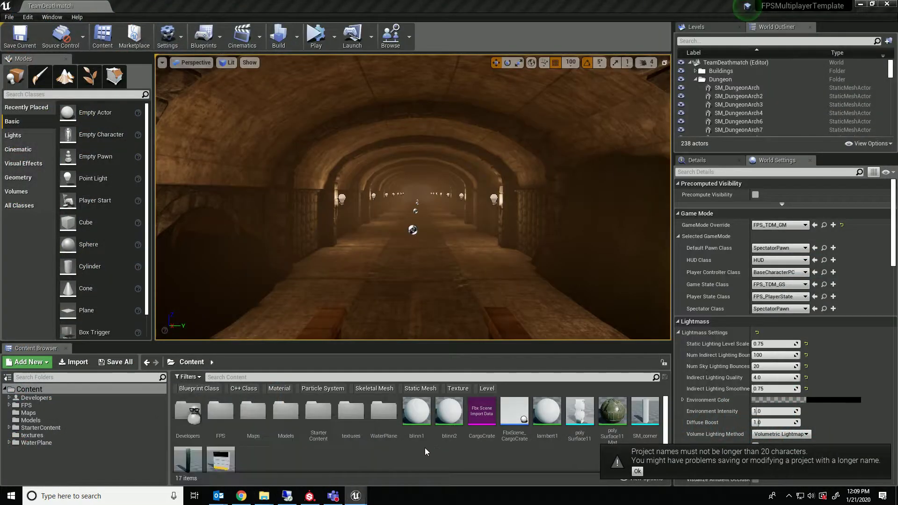
pyautogui.rightClick(425, 448)
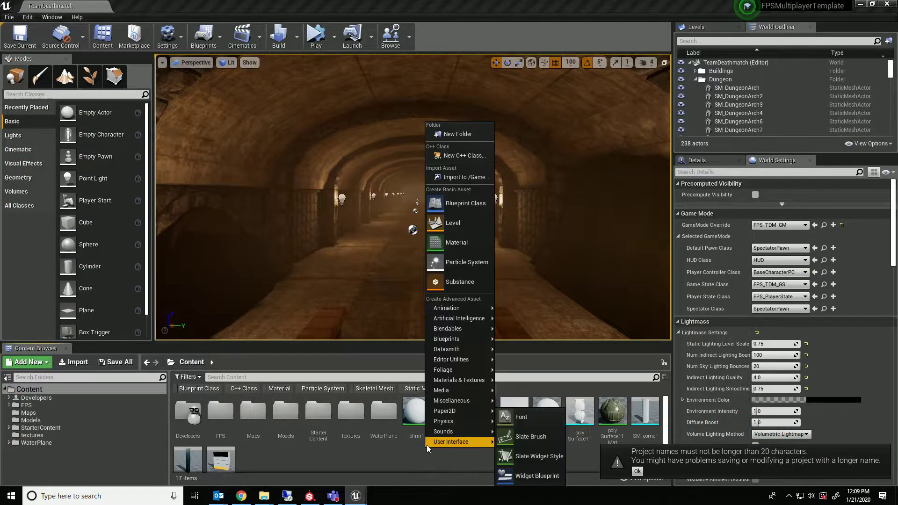
pyautogui.click(467, 178)
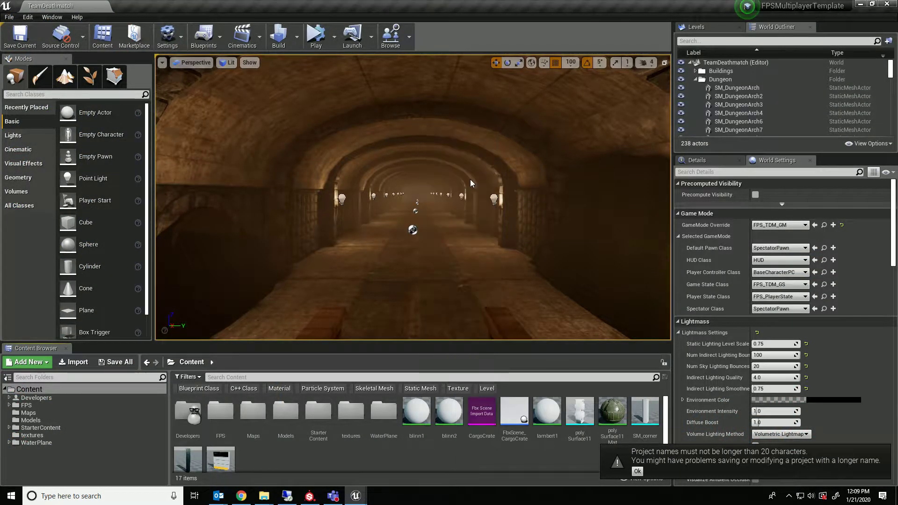
pyautogui.scroll(-5, 344, 147)
pyautogui.scroll(-5, 379, 161)
pyautogui.scroll(-5, 396, 169)
pyautogui.doubleClick(295, 113)
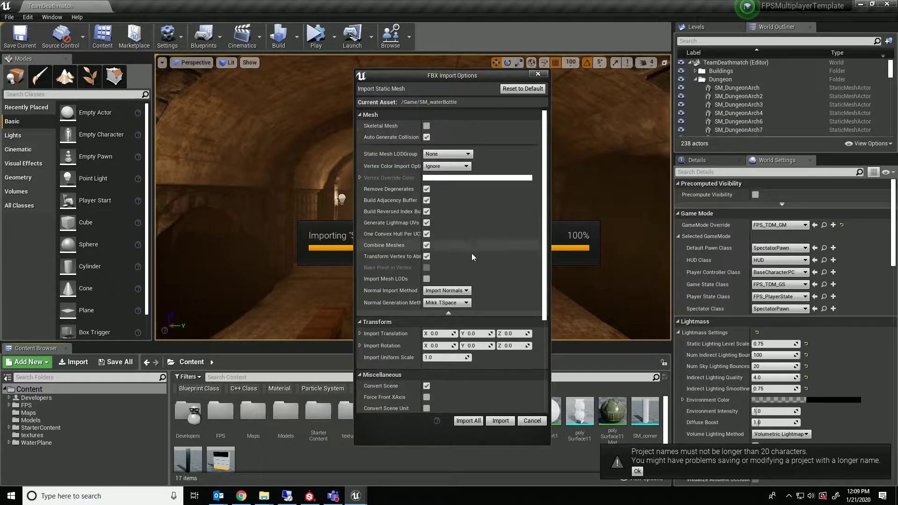
pyautogui.click(468, 421)
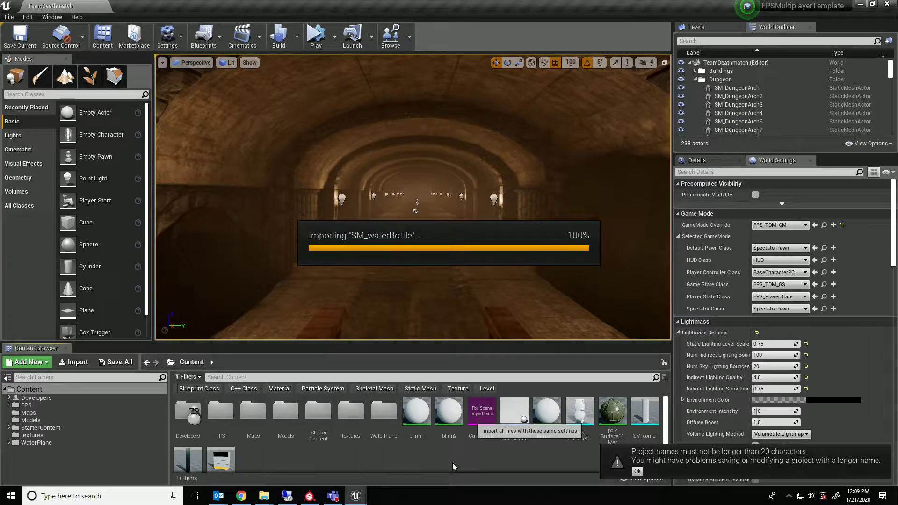
# Step: Drag the WaterBottle texture folder from Documents into Content, skipping the DataTable import
pyautogui.click(265, 496)
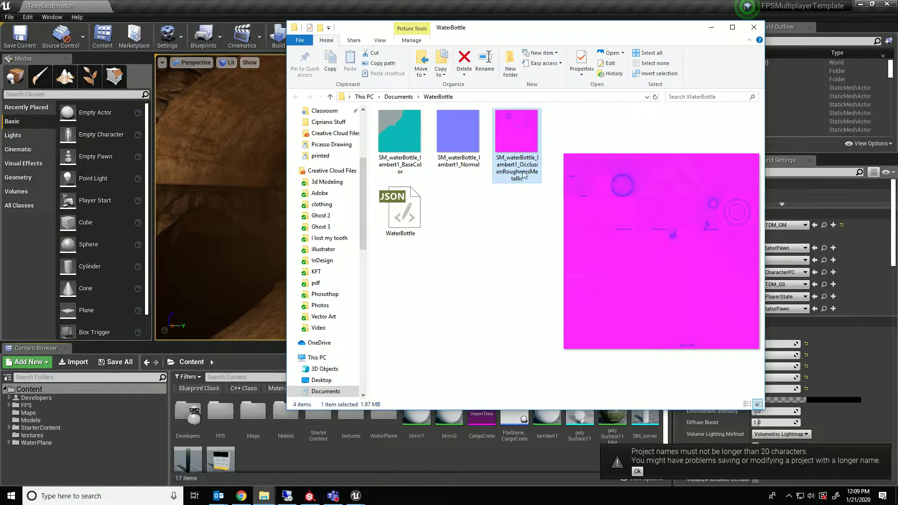
pyautogui.click(401, 98)
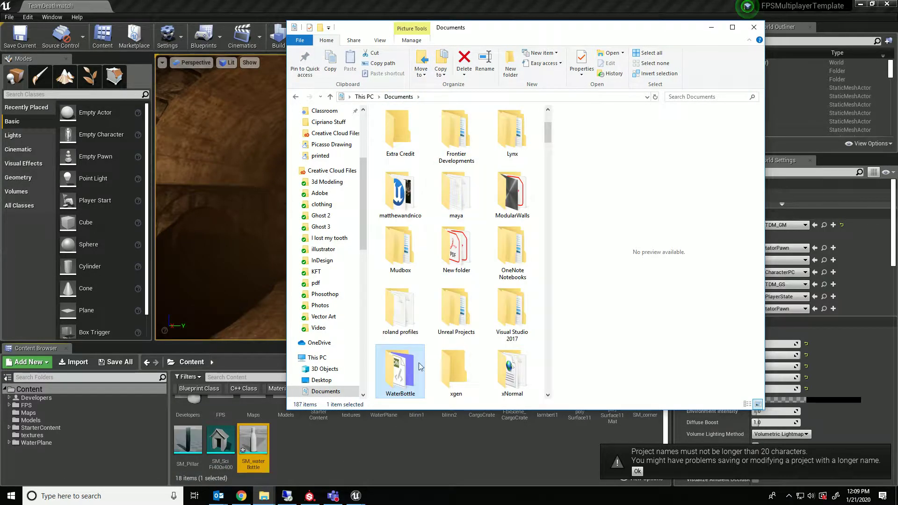
pyautogui.moveTo(349, 451); pyautogui.dragTo(349, 451)
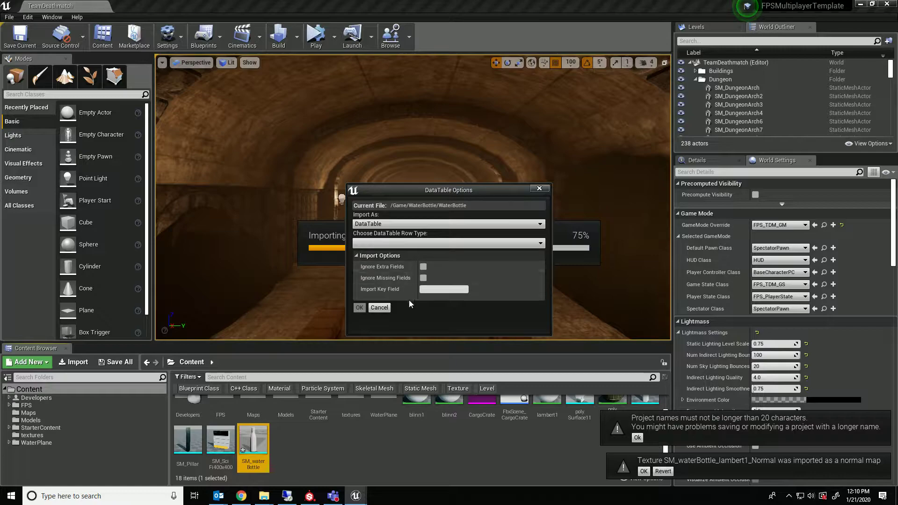
pyautogui.click(379, 307)
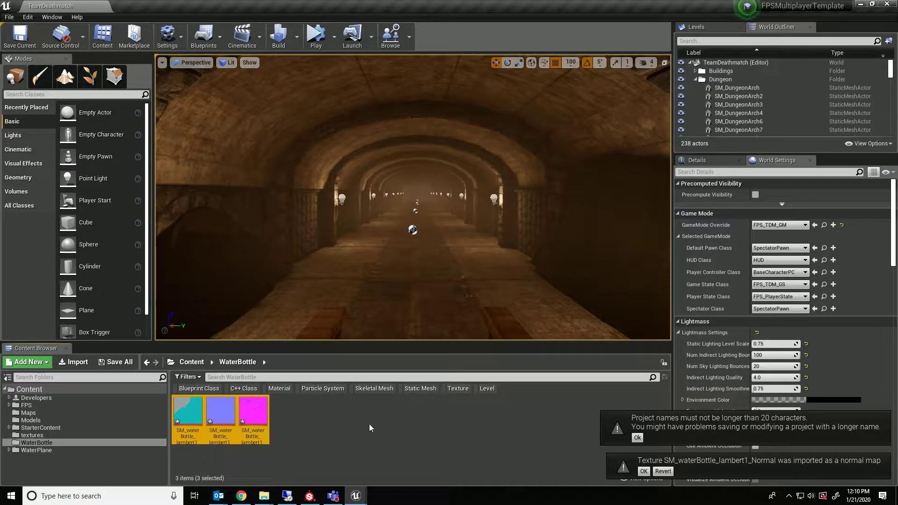
pyautogui.click(213, 367)
# Step: Place SM_waterBottle on the corridor floor and focus the view on it
pyautogui.moveTo(286, 459); pyautogui.dragTo(329, 291)
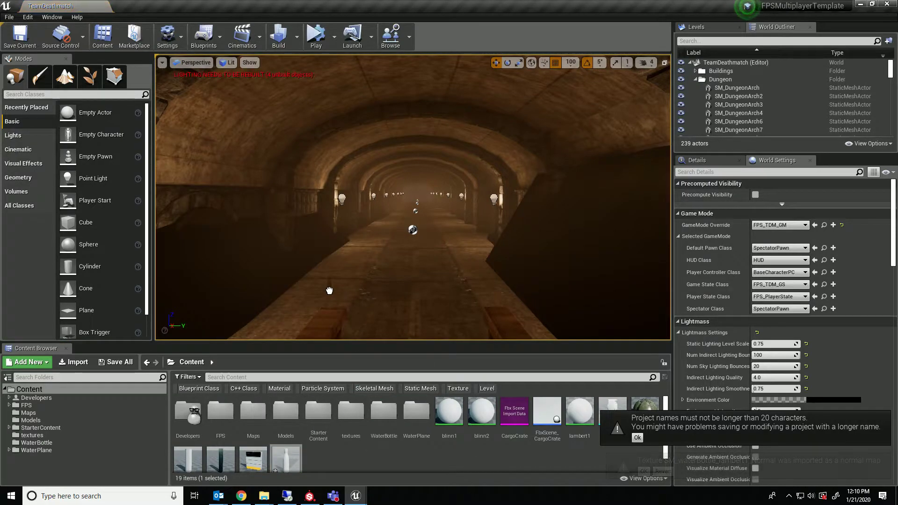
pyautogui.click(362, 254)
pyautogui.press('f')
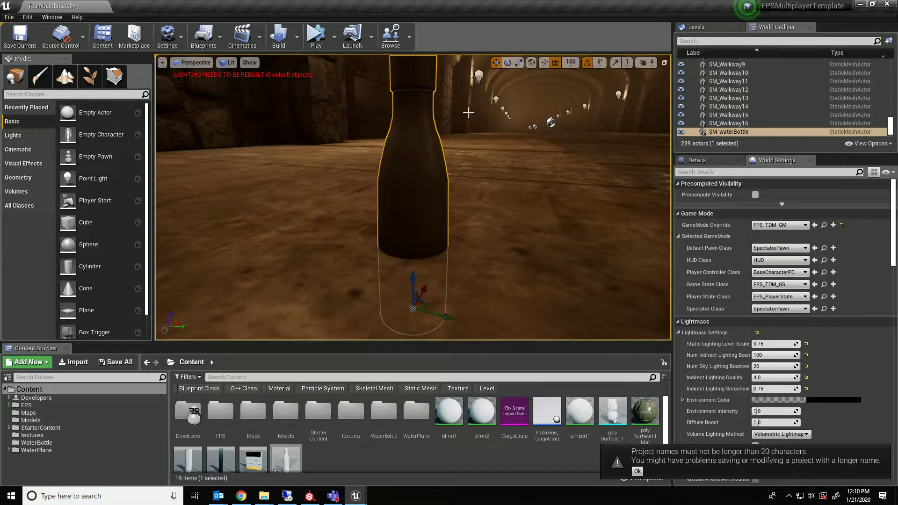
# Step: Turn off grid snap, add a point light beside the bottle, and reselect it
pyautogui.click(555, 62)
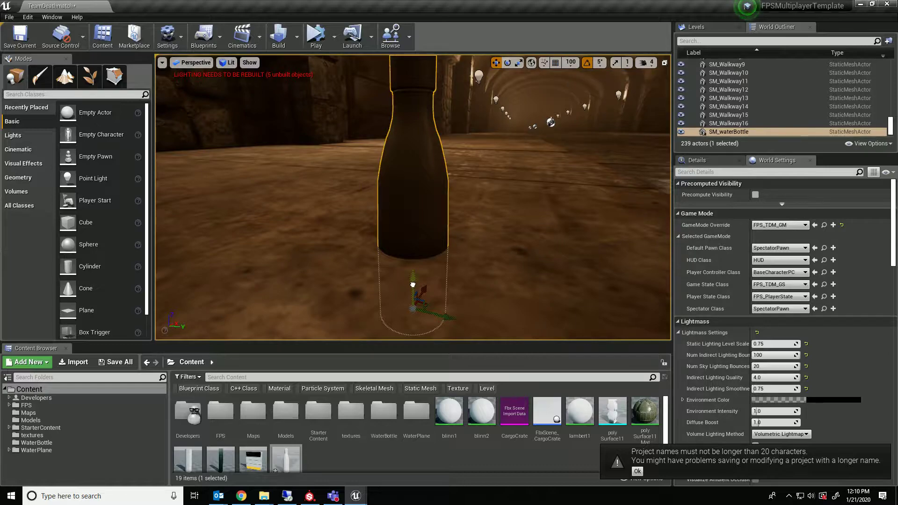
pyautogui.scroll(-2, 412, 284)
pyautogui.scroll(-3, 410, 246)
pyautogui.scroll(-3, 406, 218)
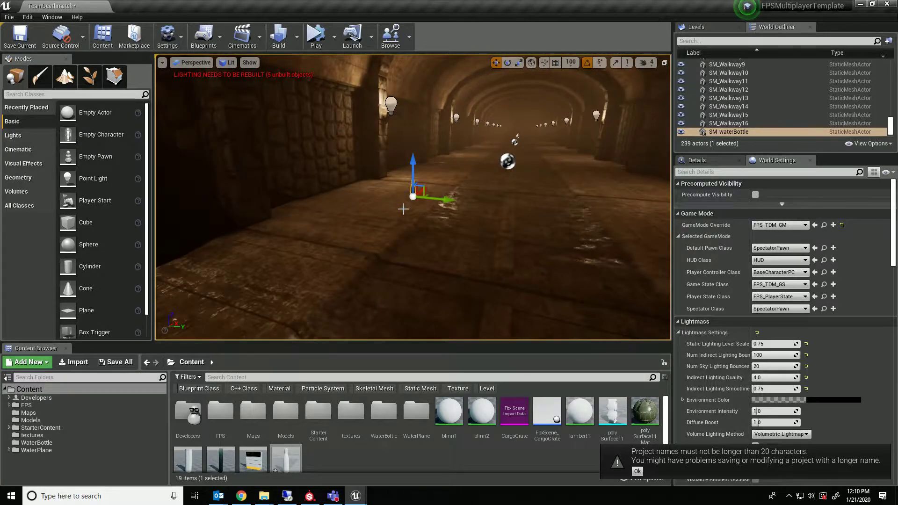
pyautogui.click(403, 208)
pyautogui.scroll(3, 468, 201)
pyautogui.scroll(3, 491, 194)
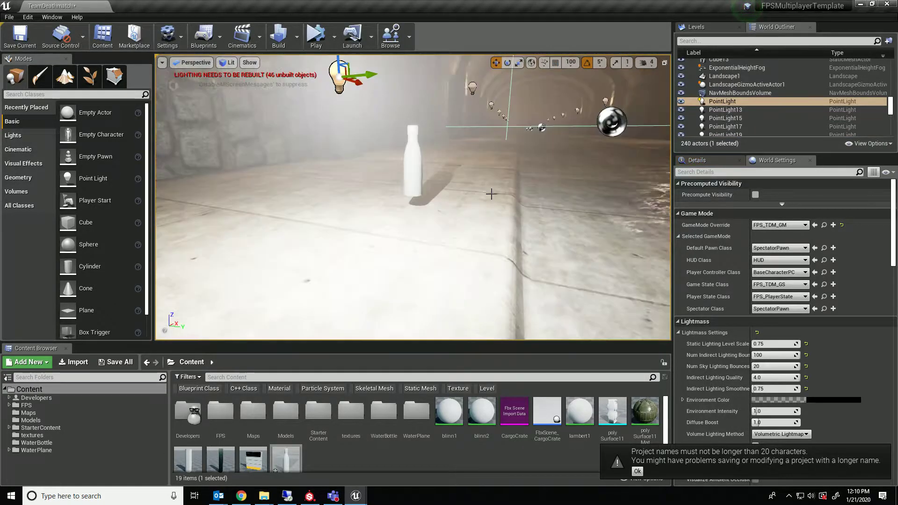
pyautogui.click(421, 175)
pyautogui.scroll(-3, 421, 175)
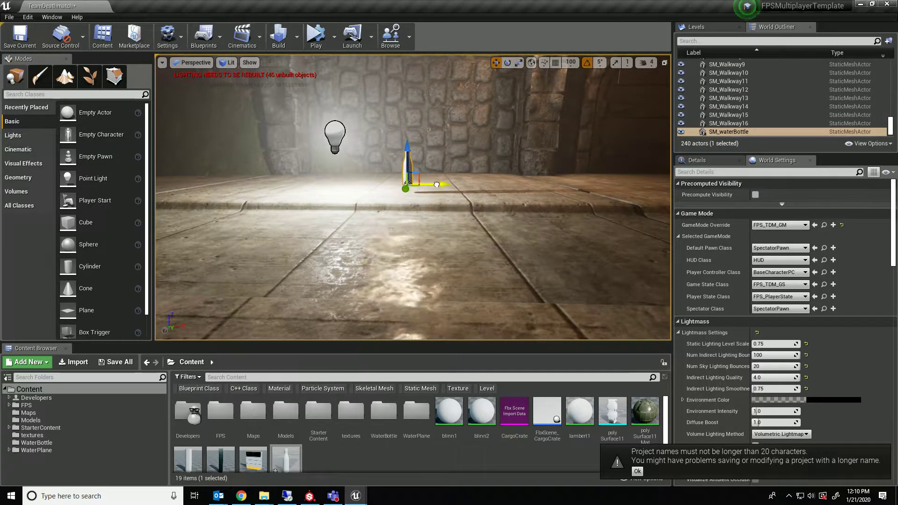
pyautogui.scroll(3, 436, 185)
pyautogui.keyDown('alt'); pyautogui.moveTo(436, 184); pyautogui.dragTo(554, 191); pyautogui.keyUp('alt')
pyautogui.scroll(-2, 554, 192)
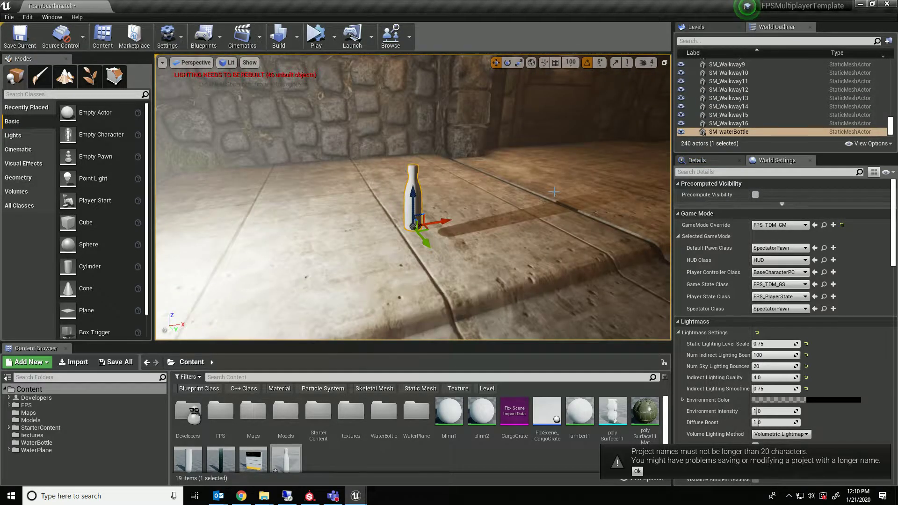
pyautogui.scroll(3, 554, 191)
# Step: Select the bottle's lambert1 material asset and rename it to M_WaterBottle
pyautogui.moveTo(554, 191)
pyautogui.mouseDown(button='right')
pyautogui.moveTo(512, 211)
pyautogui.moveTo(421, 211)
pyautogui.mouseUp(button='right')
pyautogui.scroll(-3, 420, 210)
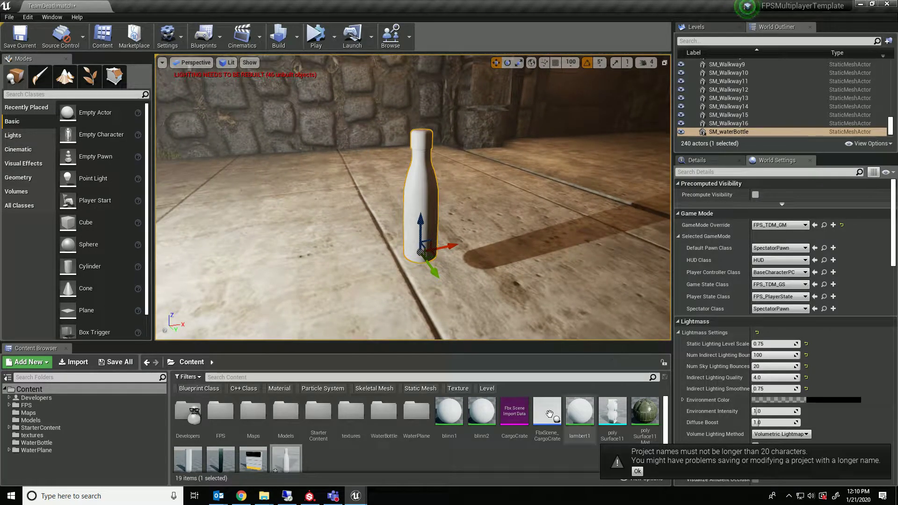
pyautogui.click(587, 435)
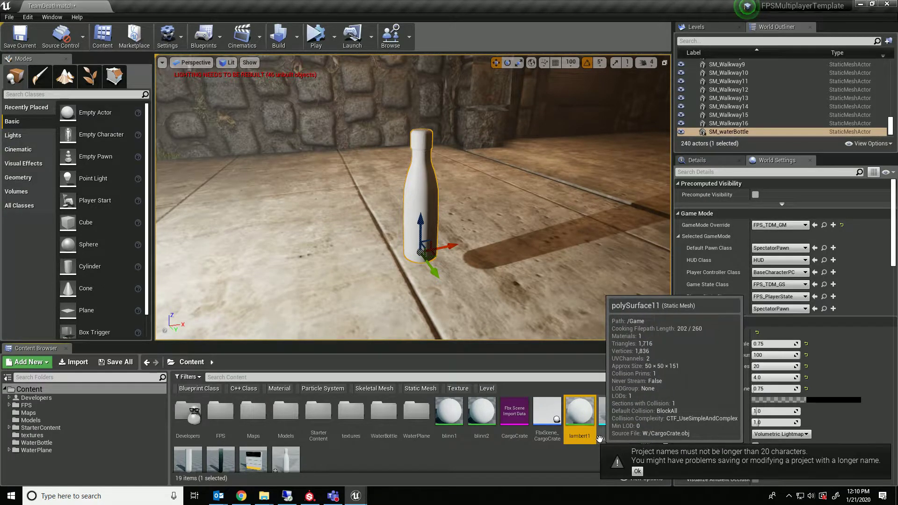
pyautogui.click(731, 159)
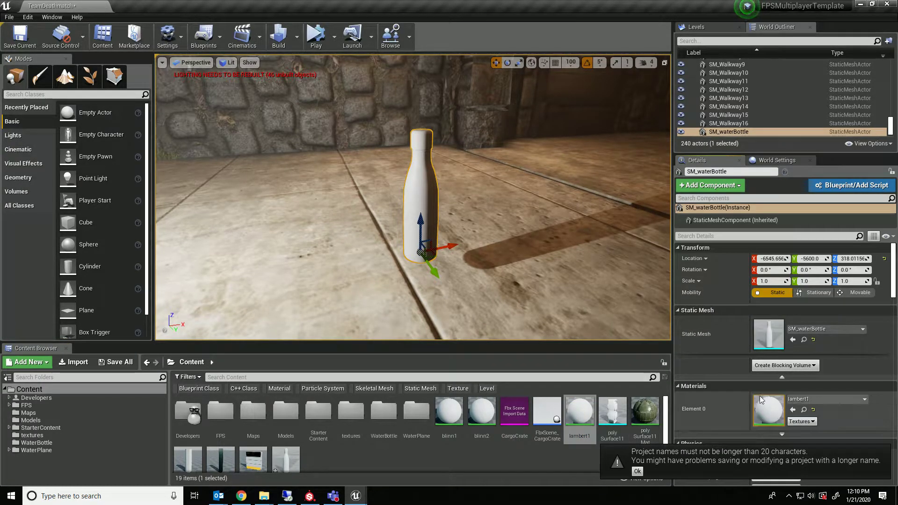
pyautogui.click(579, 436)
pyautogui.write('M_WaterBo')
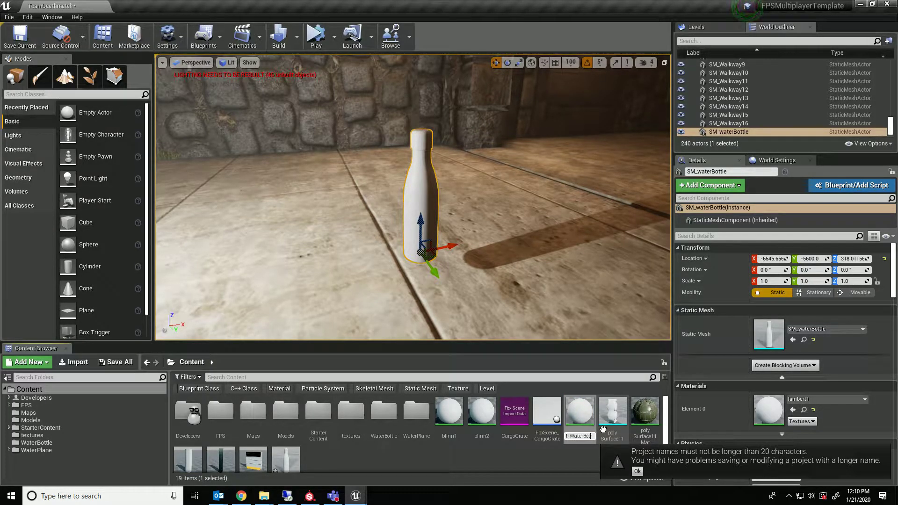
pyautogui.write('tle')
pyautogui.press('Return')
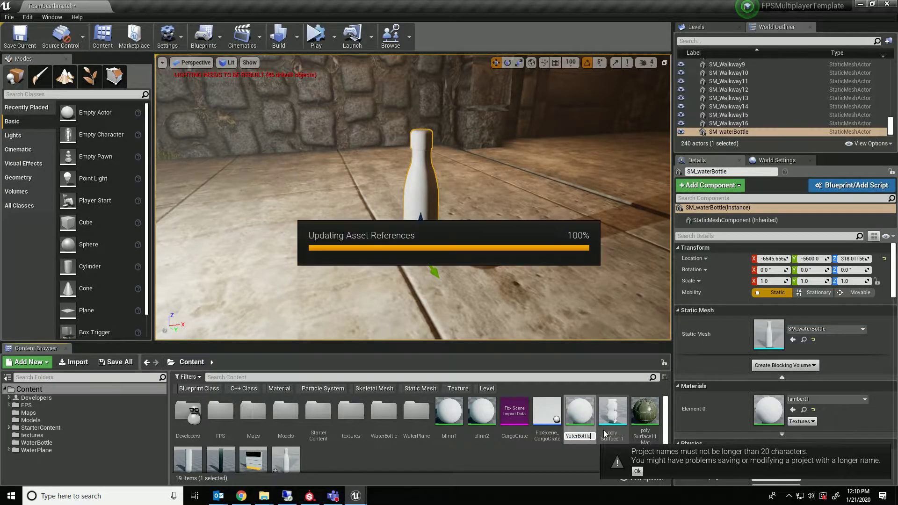
pyautogui.rightClick(454, 462)
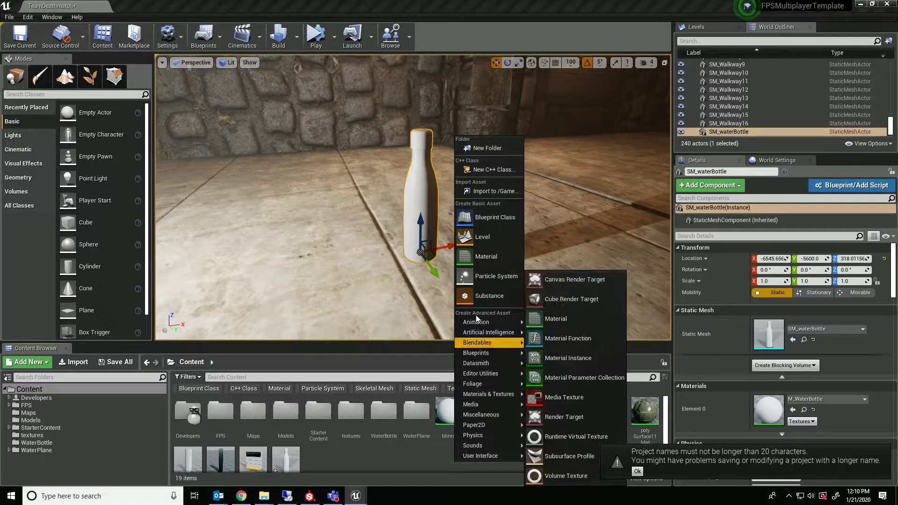
pyautogui.click(396, 455)
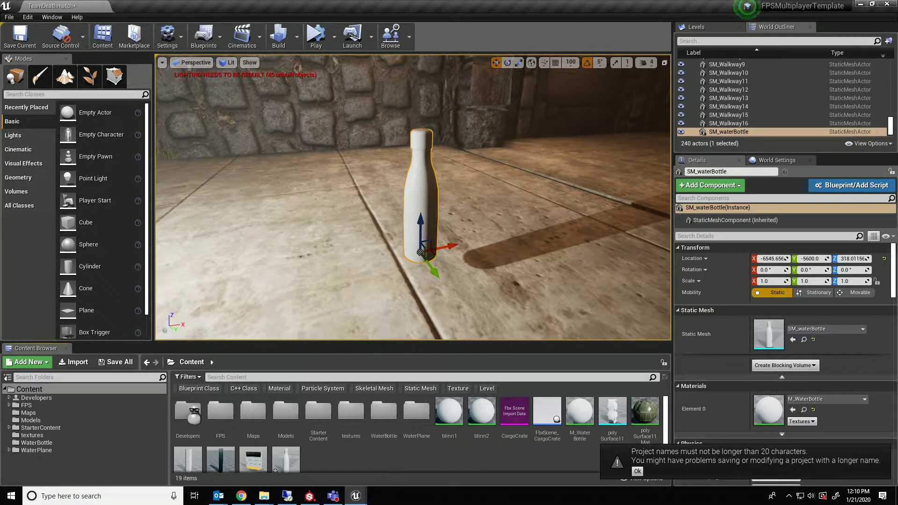
# Step: Open M_WaterBottle, delete its Param node, and resize the material editor
pyautogui.doubleClick(585, 427)
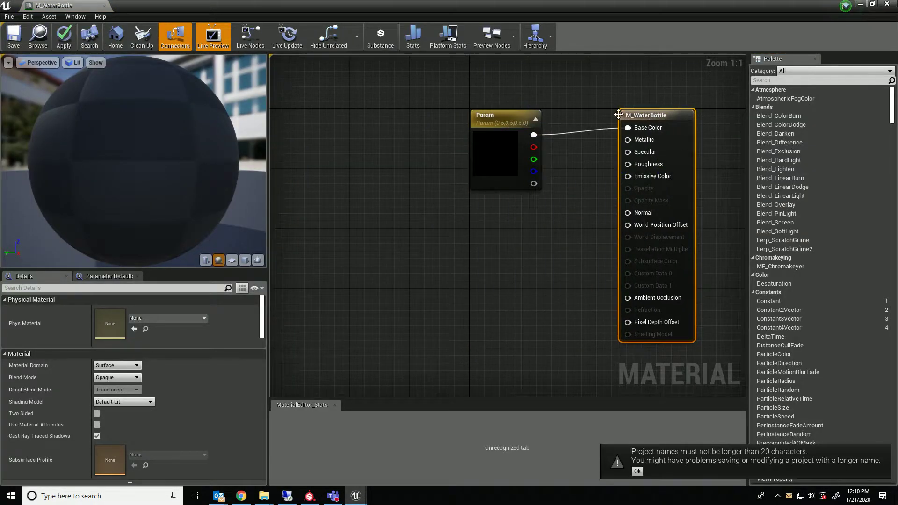
pyautogui.click(521, 117)
pyautogui.press('Delete')
pyautogui.doubleClick(525, 5)
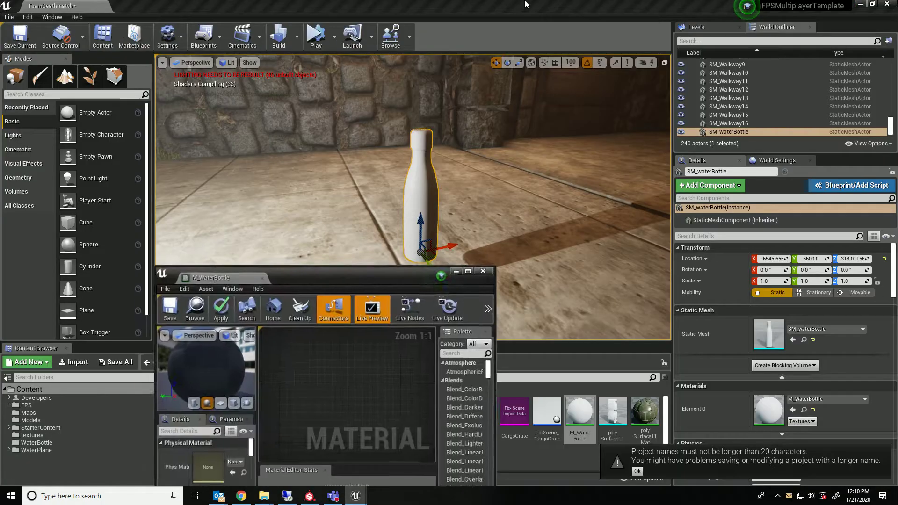
pyautogui.moveTo(435, 277); pyautogui.dragTo(372, 98)
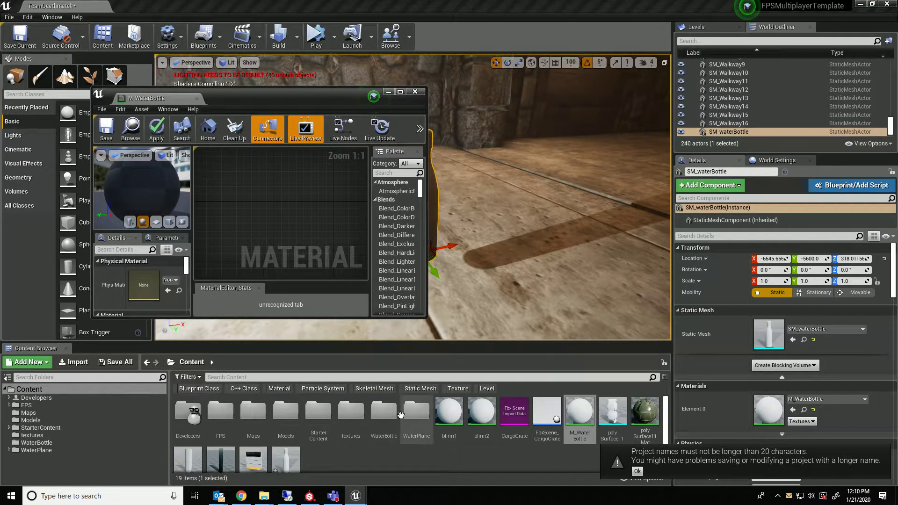
# Step: Drag the three WaterBottle folder textures into the material graph as samples
pyautogui.doubleClick(350, 414)
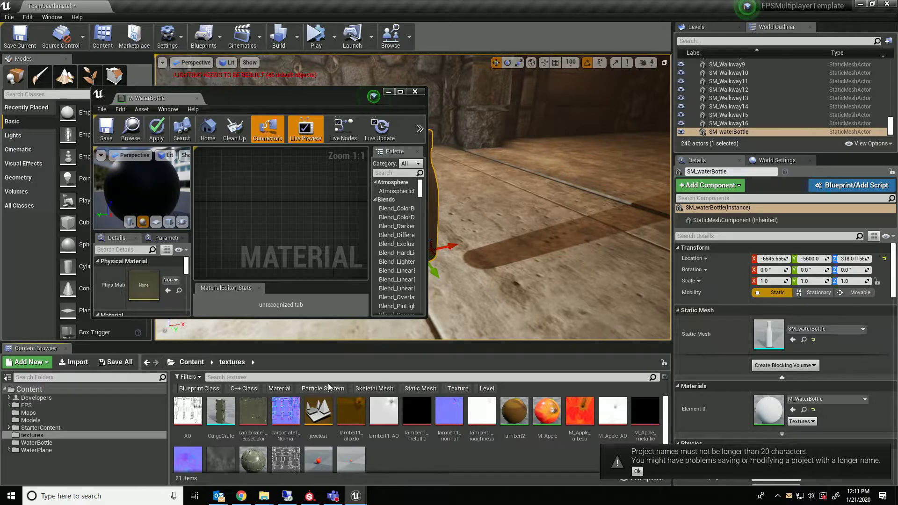
pyautogui.click(195, 363)
pyautogui.doubleClick(416, 417)
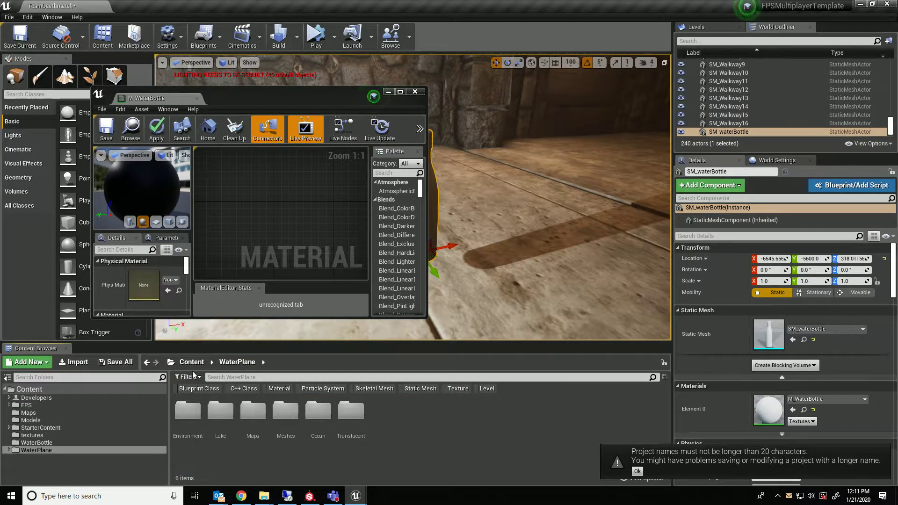
pyautogui.click(192, 362)
pyautogui.doubleClick(395, 421)
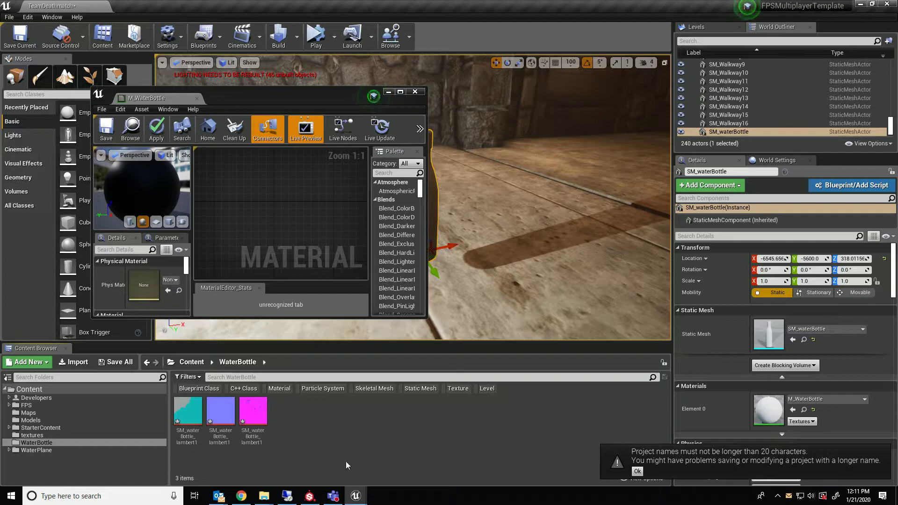
pyautogui.click(188, 413)
pyautogui.keyDown('shift'); pyautogui.click(243, 417); pyautogui.keyUp('shift')
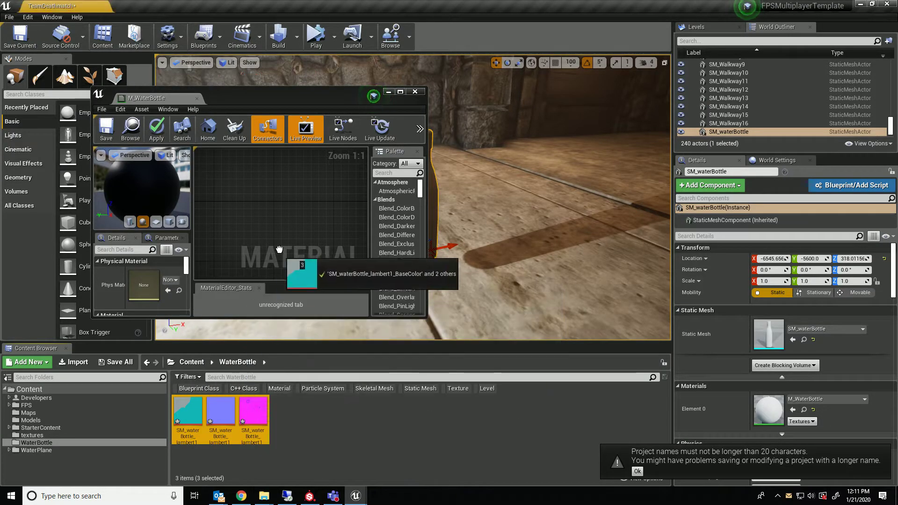
pyautogui.moveTo(243, 417); pyautogui.dragTo(300, 265)
# Step: Wire the blue normal map sample's RGB into the material's Normal input
pyautogui.click(401, 92)
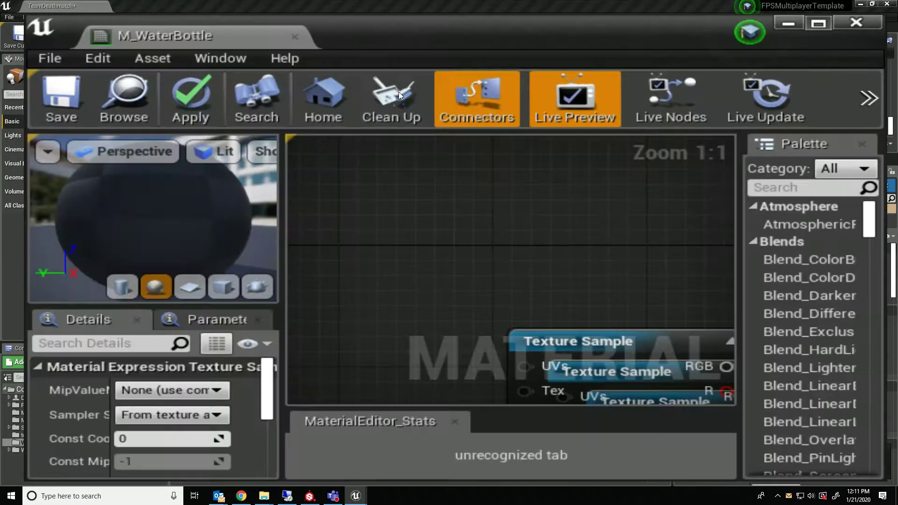
pyautogui.moveTo(441, 279); pyautogui.dragTo(453, 372)
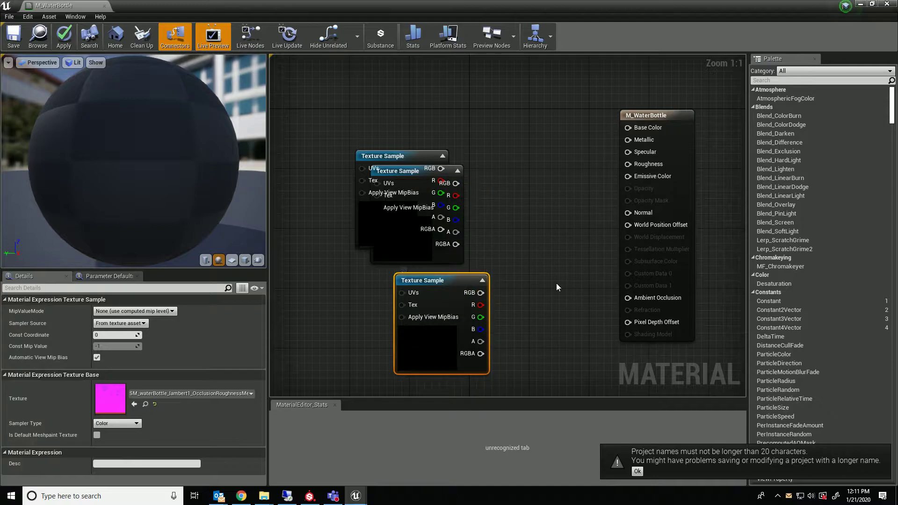
pyautogui.click(389, 295)
pyautogui.click(421, 251)
pyautogui.moveTo(421, 251); pyautogui.dragTo(519, 142)
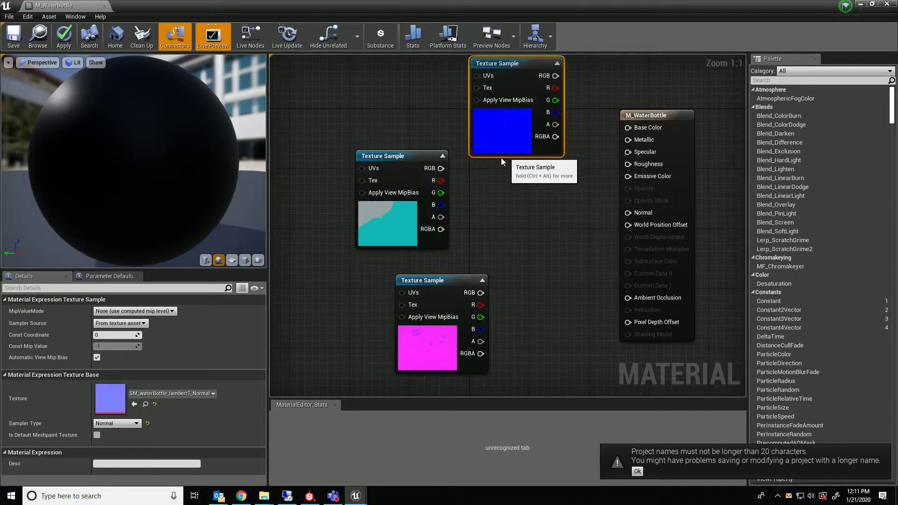
pyautogui.moveTo(555, 75); pyautogui.dragTo(627, 213)
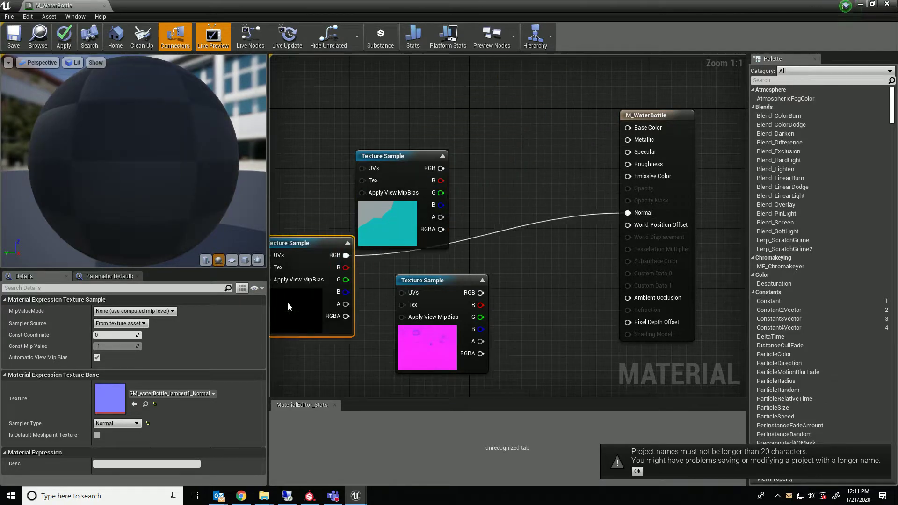
pyautogui.moveTo(500, 105); pyautogui.dragTo(297, 314)
pyautogui.moveTo(421, 346); pyautogui.dragTo(428, 346)
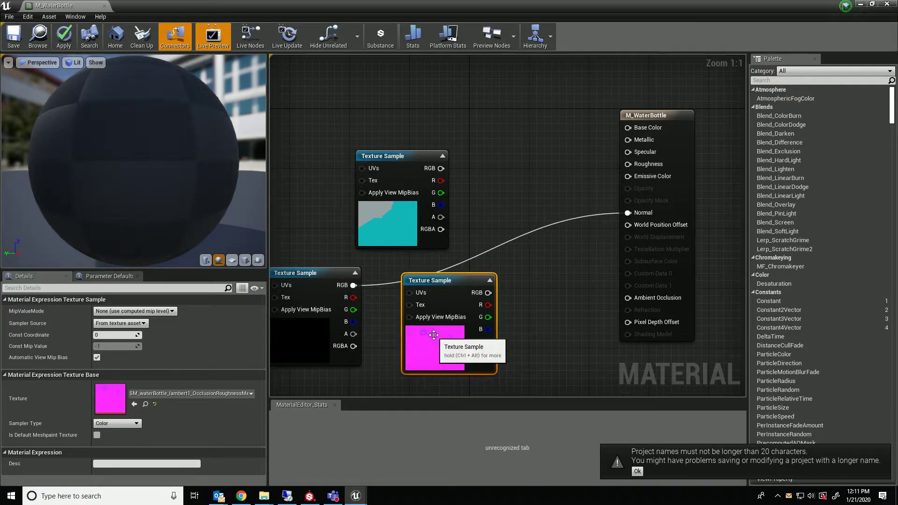
# Step: Connect the teal texture sample's RGB to Base Color
pyautogui.click(375, 179)
pyautogui.moveTo(397, 156); pyautogui.dragTo(392, 66)
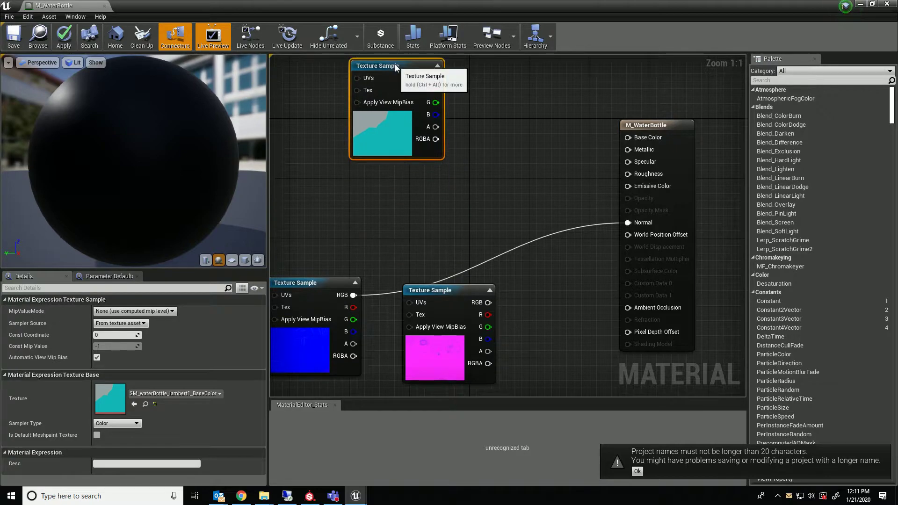
pyautogui.moveTo(435, 79); pyautogui.dragTo(656, 138)
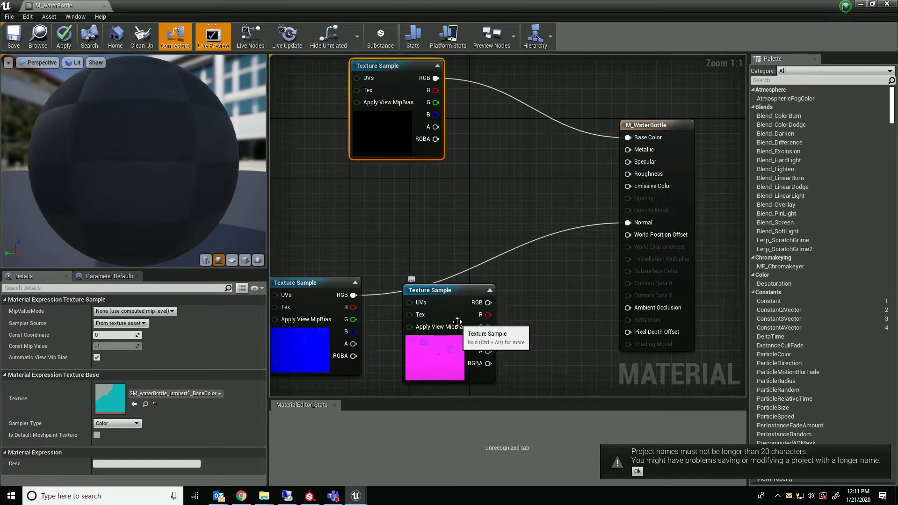
# Step: Wire the pink texture's R, G, B to Ambient Occlusion, Roughness and Metallic
pyautogui.moveTo(428, 341); pyautogui.dragTo(436, 275)
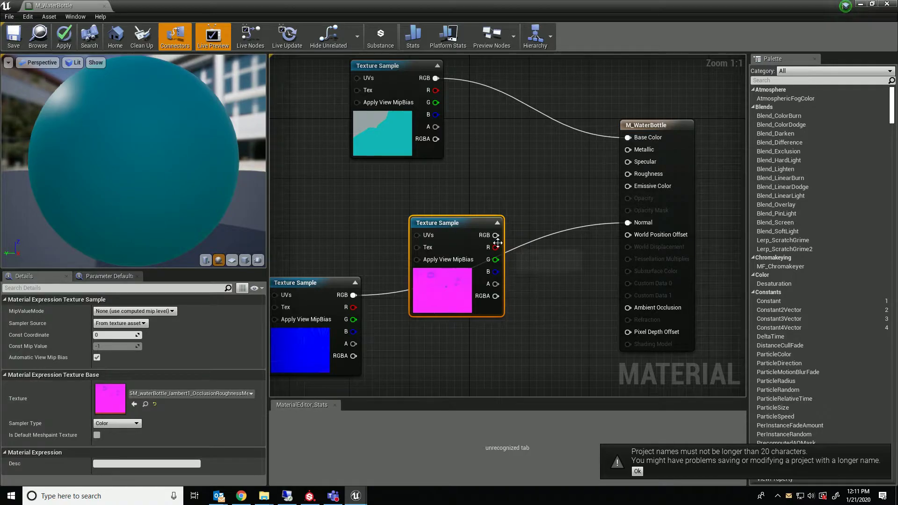
pyautogui.moveTo(496, 254); pyautogui.dragTo(644, 188)
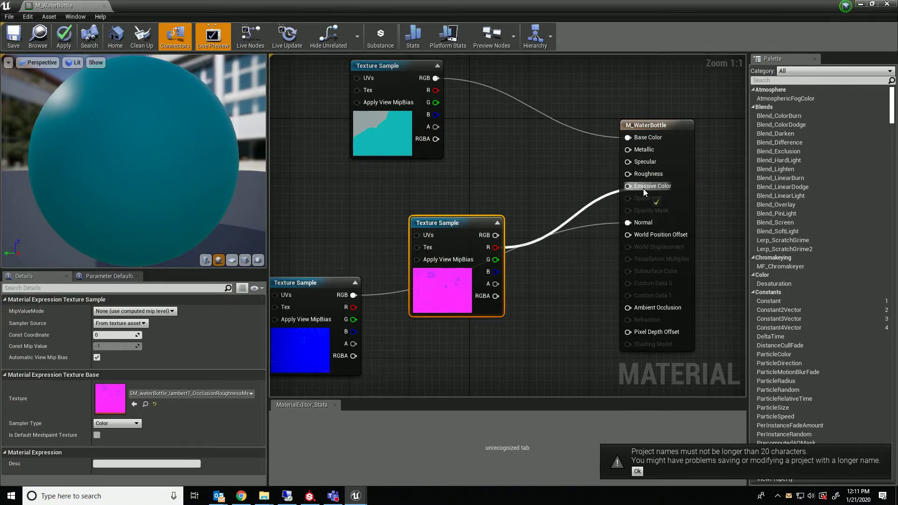
pyautogui.moveTo(643, 188); pyautogui.dragTo(646, 305)
pyautogui.moveTo(493, 259); pyautogui.dragTo(628, 174)
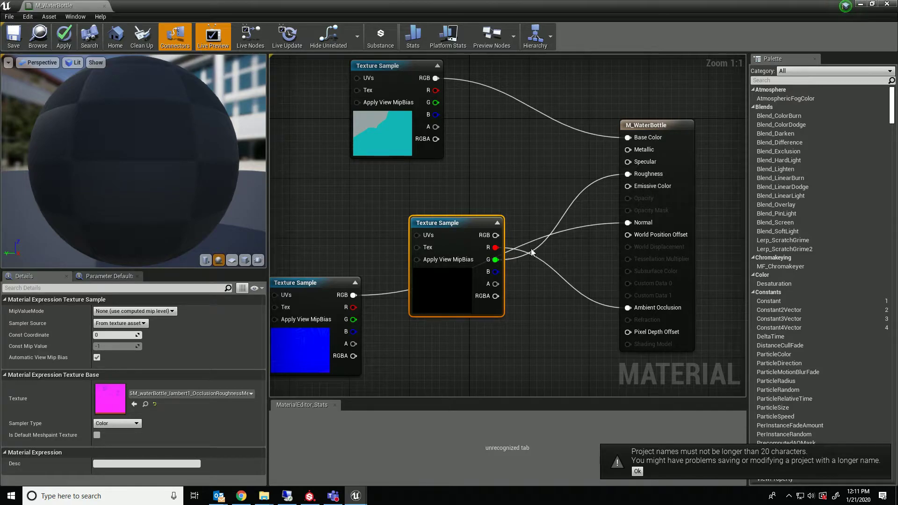
pyautogui.moveTo(495, 271); pyautogui.dragTo(638, 148)
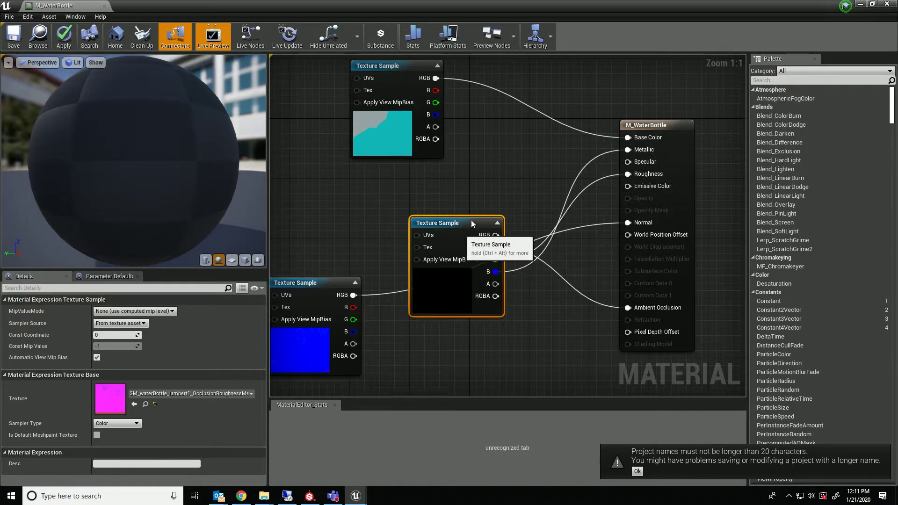
pyautogui.moveTo(457, 241); pyautogui.dragTo(480, 212)
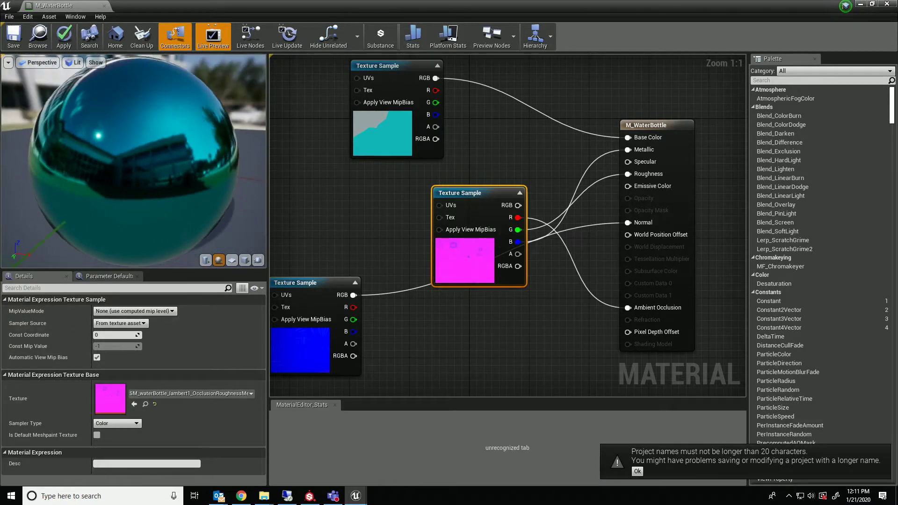
pyautogui.click(137, 423)
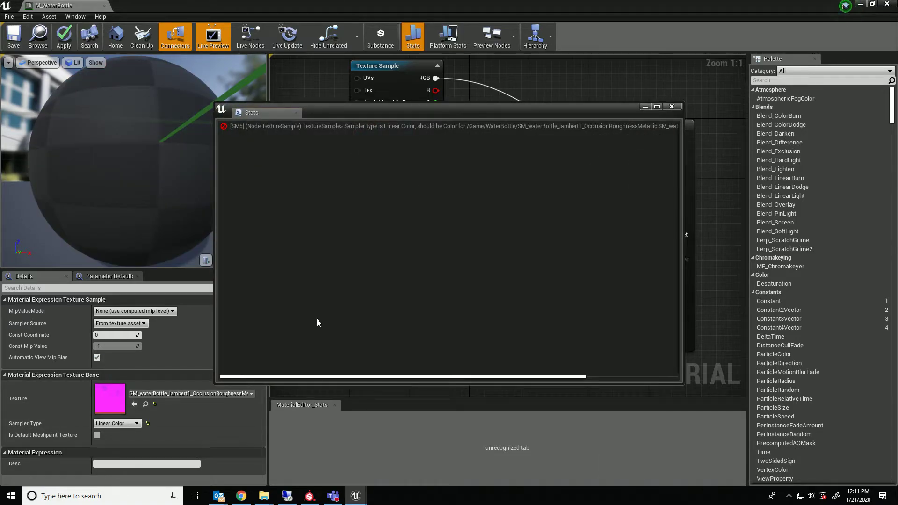
# Step: Sample the pink ORM texture as Linear Color and save the texture with sRGB disabled
pyautogui.click(675, 105)
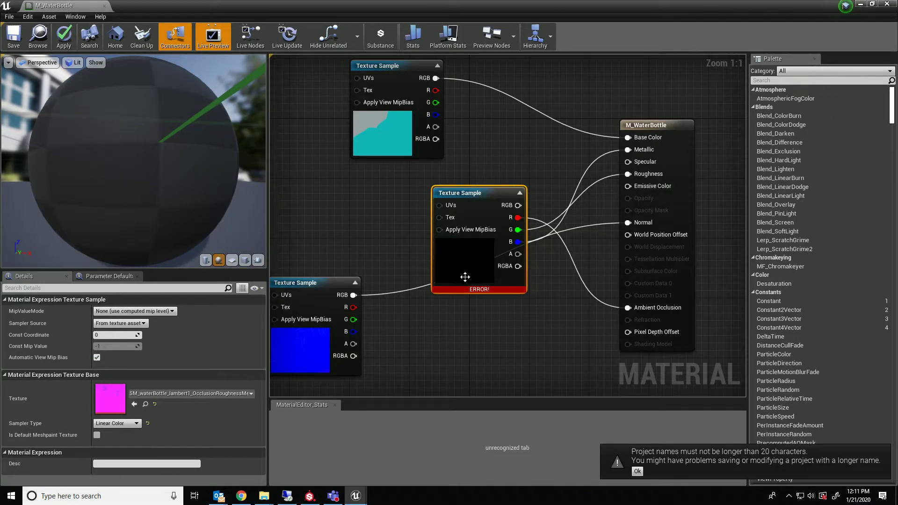
pyautogui.doubleClick(124, 398)
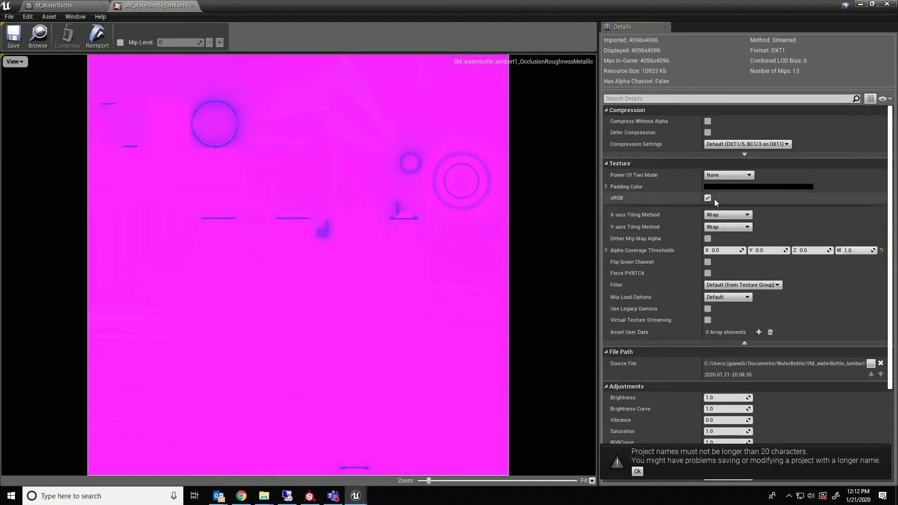
pyautogui.click(708, 197)
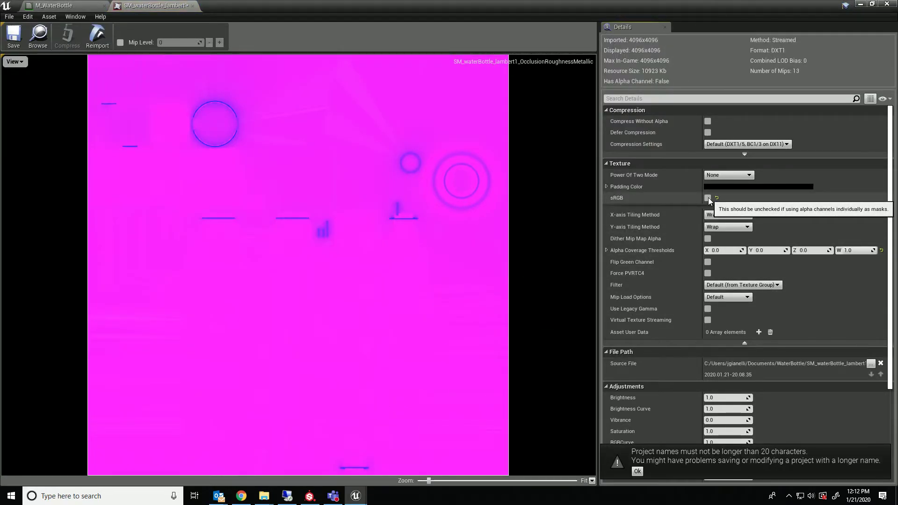
pyautogui.click(13, 39)
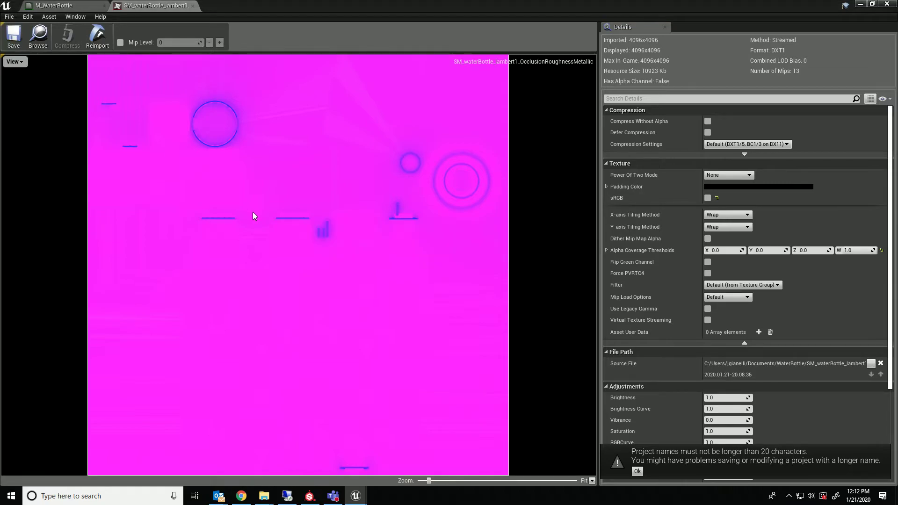
pyautogui.click(85, 5)
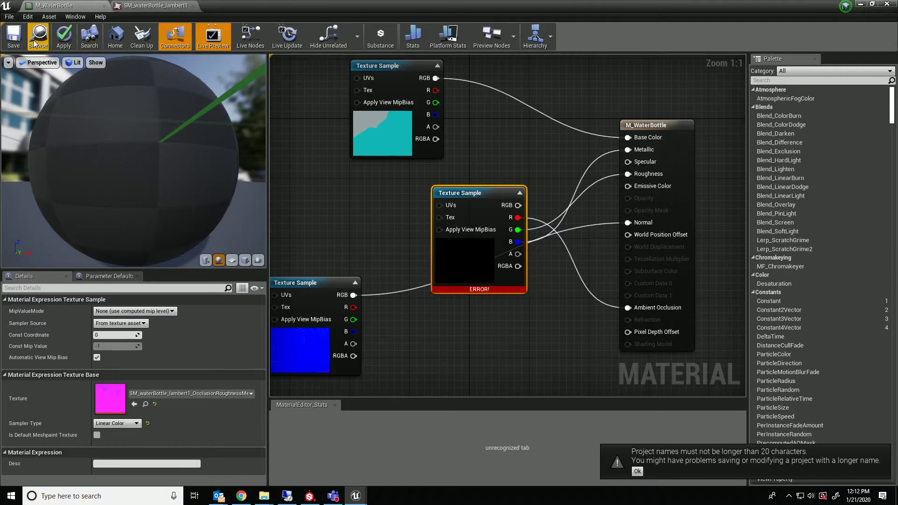
pyautogui.click(12, 38)
# Step: Apply the teal M_WaterBottle material, check its preview reflections, and restore the editor window
pyautogui.click(517, 271)
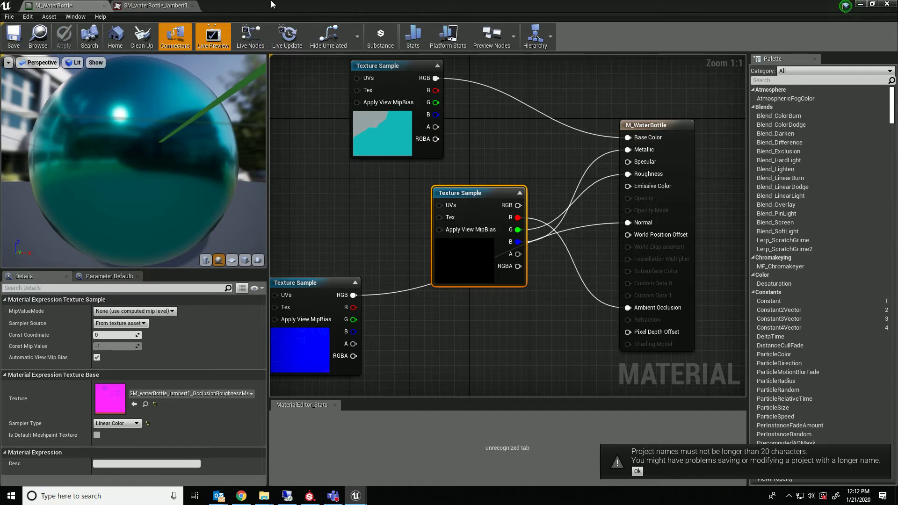
pyautogui.moveTo(133, 162); pyautogui.dragTo(190, 161)
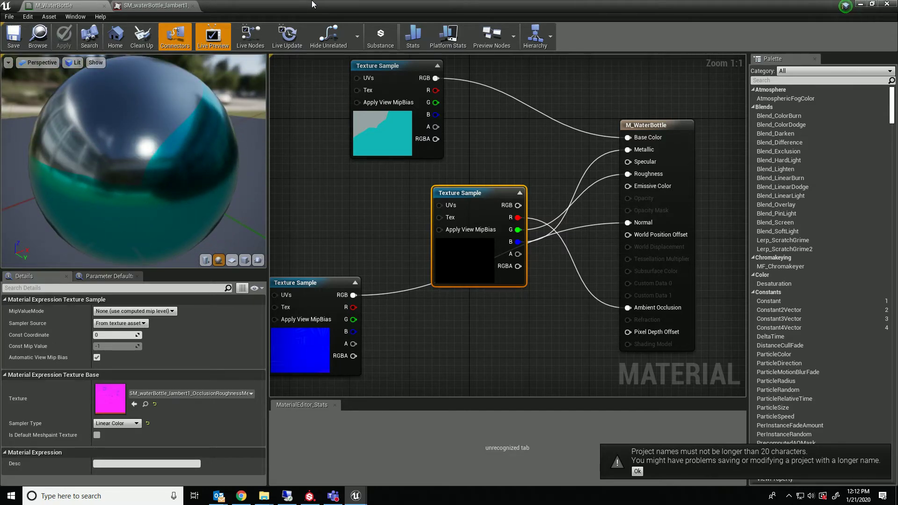
pyautogui.doubleClick(312, 5)
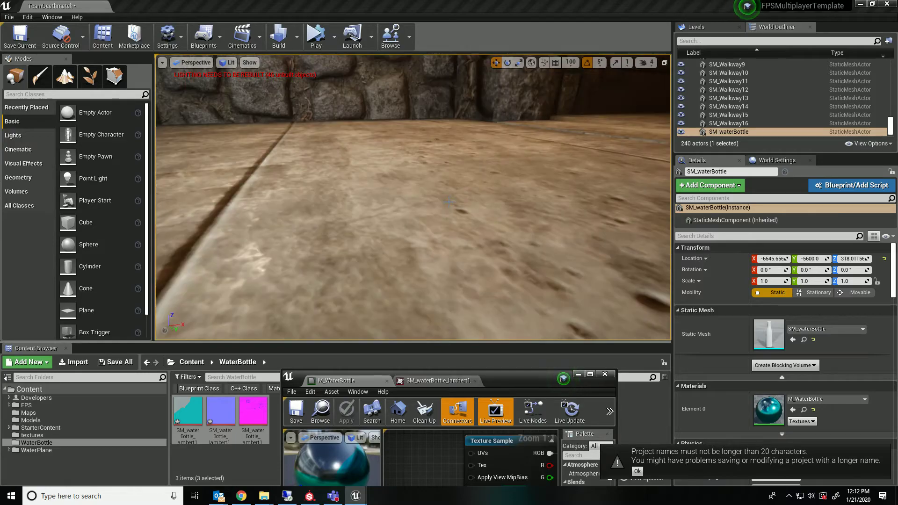
pyautogui.scroll(-3, 447, 202)
# Step: Move the water bottle along X and scale it up to about 2.85
pyautogui.keyDown('alt'); pyautogui.moveTo(448, 201); pyautogui.dragTo(448, 201); pyautogui.keyUp('alt')
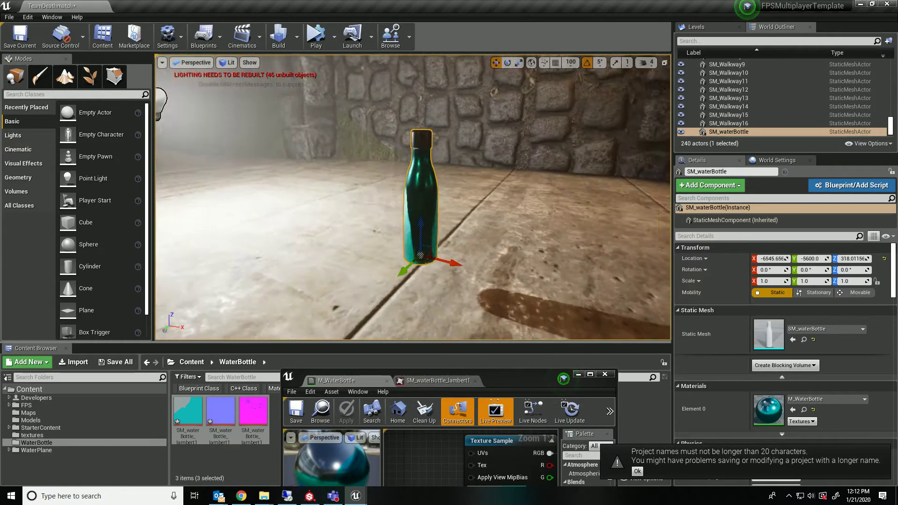
pyautogui.moveTo(449, 262)
pyautogui.mouseDown()
pyautogui.moveTo(491, 253)
pyautogui.moveTo(448, 254)
pyautogui.moveTo(456, 237)
pyautogui.mouseUp()
pyautogui.press('r')
pyautogui.scroll(-5, 459, 235)
pyautogui.press('w')
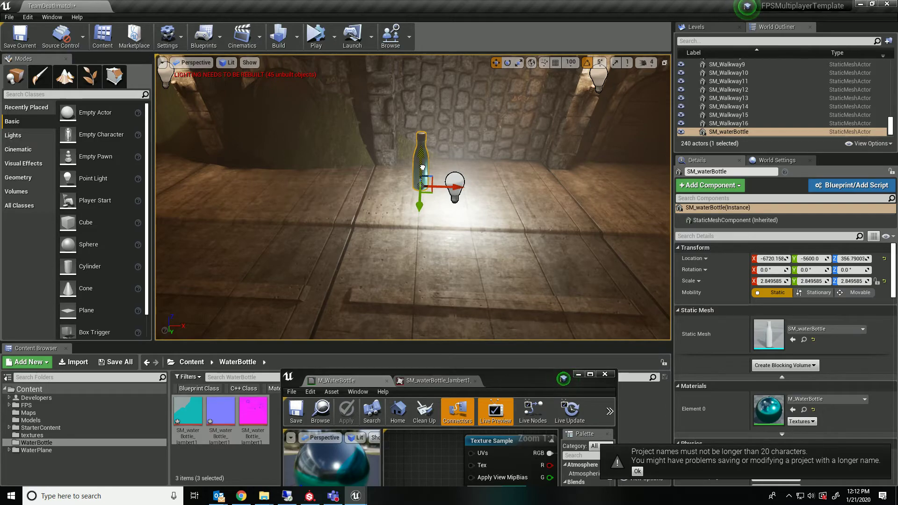
pyautogui.scroll(-3, 739, 345)
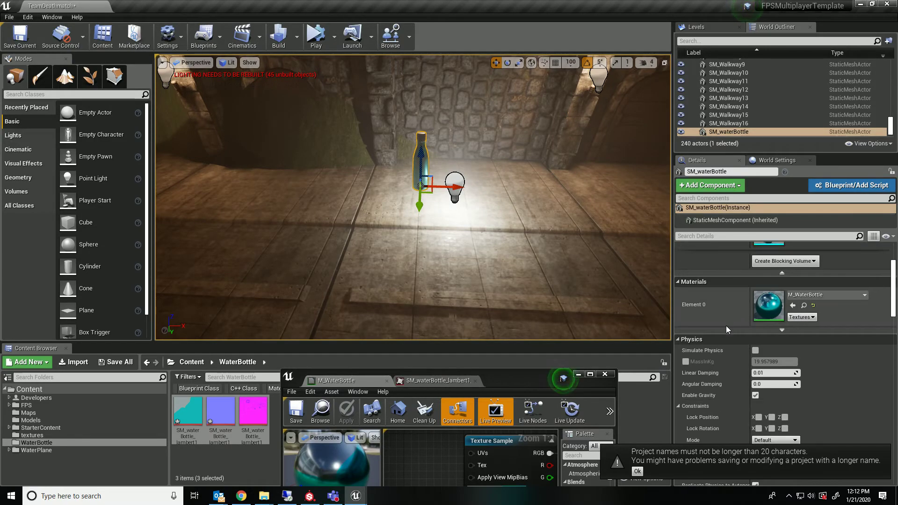
# Step: Enable Simulate Physics on the bottle and play in the Selected Viewport
pyautogui.click(755, 350)
pyautogui.click(333, 37)
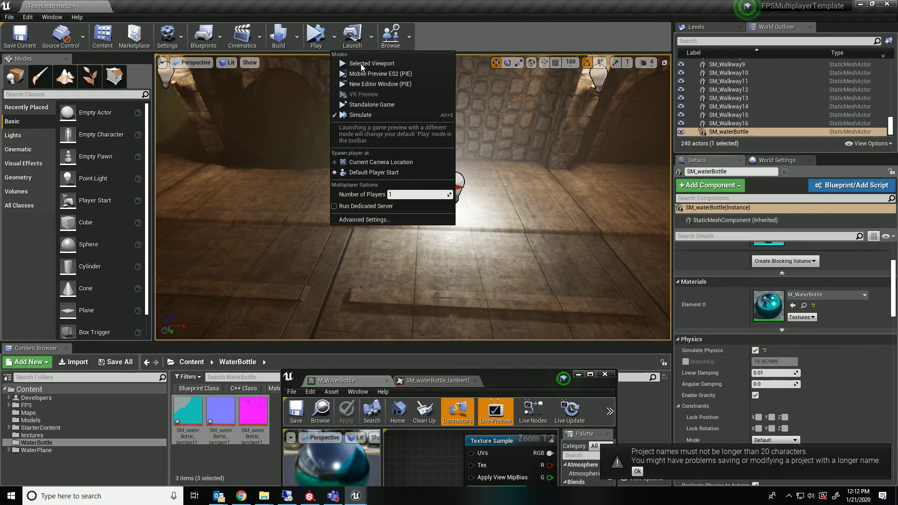
pyautogui.click(360, 64)
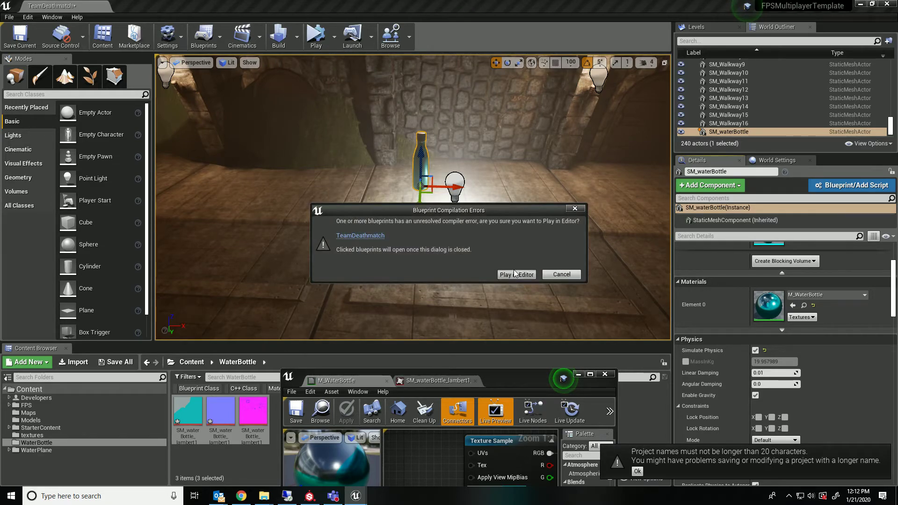
# Step: Start the match despite the blueprint errors and walk across the bridge into the tunnel
pyautogui.click(515, 273)
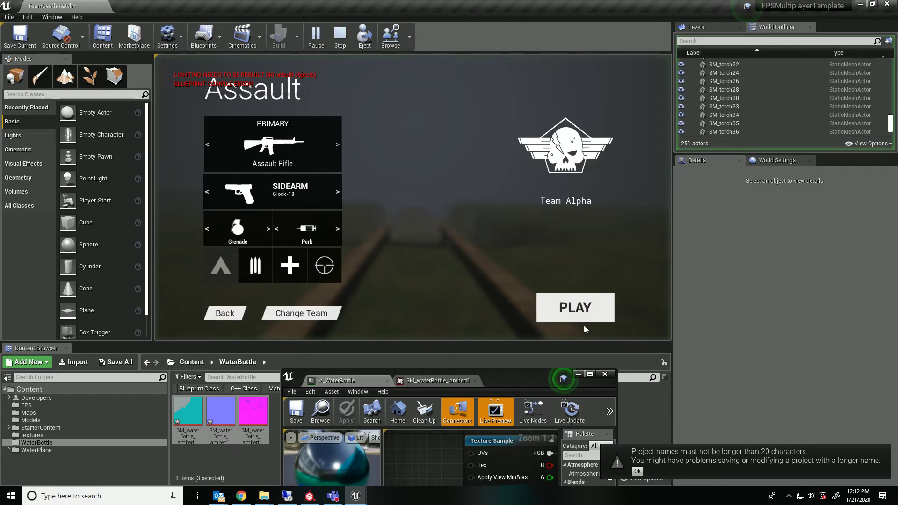
pyautogui.click(573, 302)
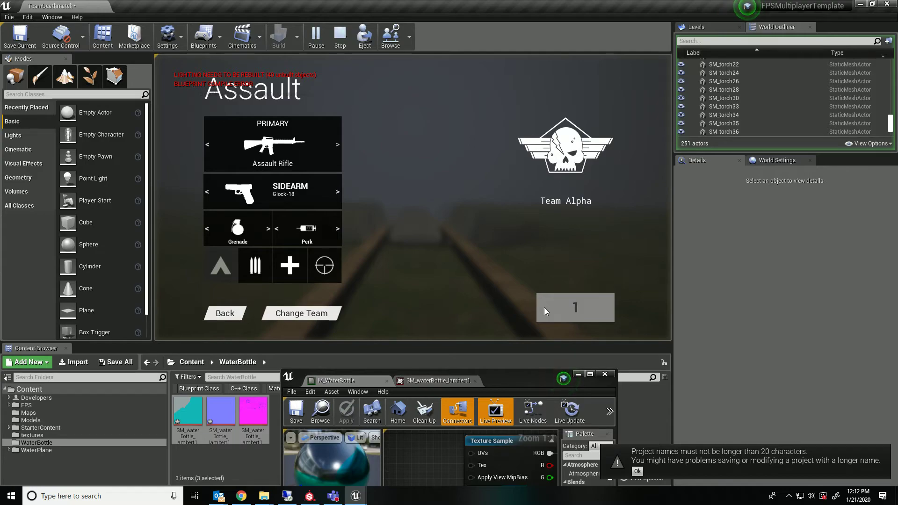
pyautogui.press('w')
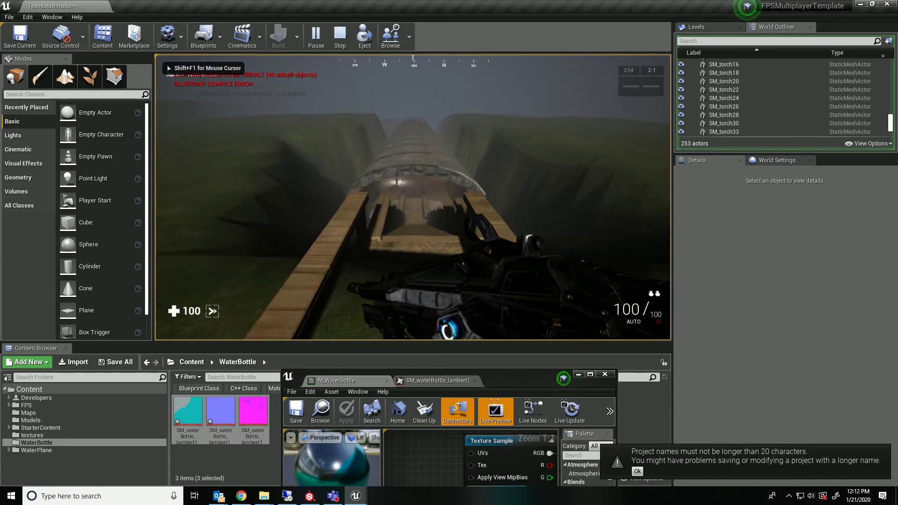
pyautogui.press('w')
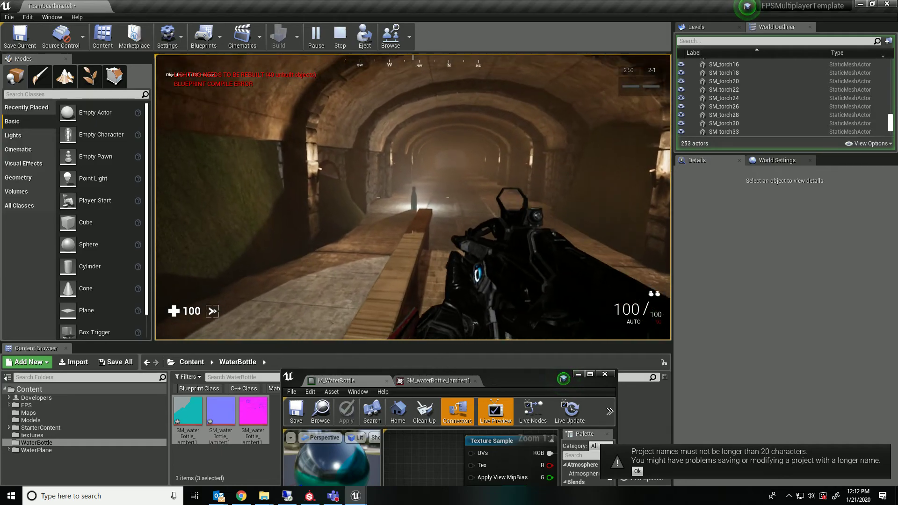
# Step: Aim and fire at the teal bottle, advance down the tunnel, and reload
pyautogui.rightClick(414, 197)
pyautogui.moveTo(413, 197); pyautogui.dragTo(413, 196)
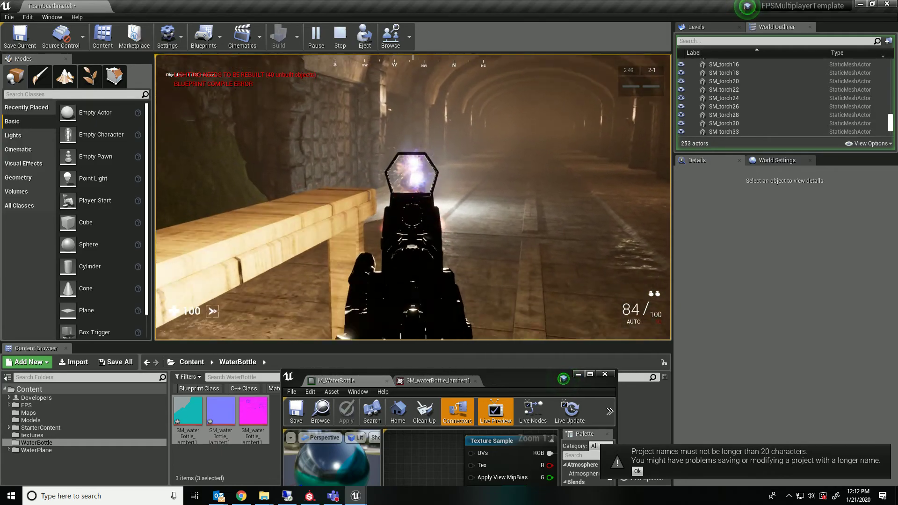
pyautogui.press('w')
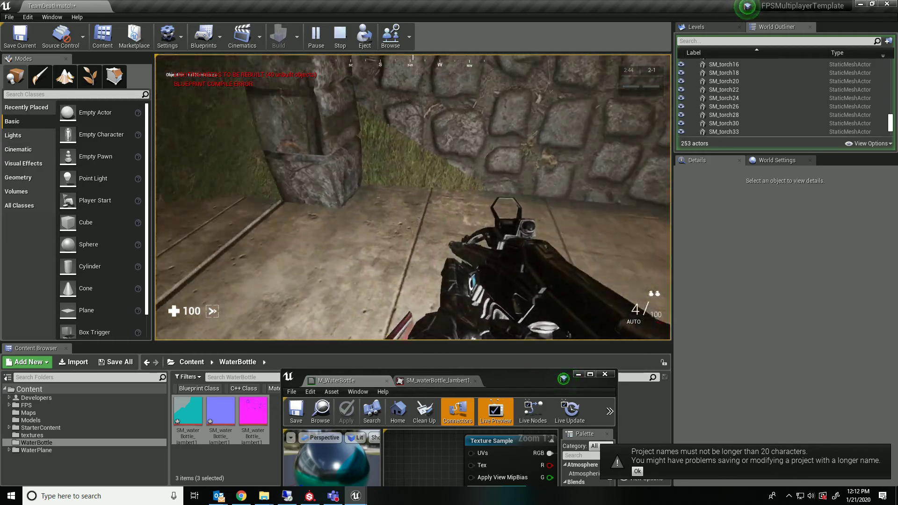
pyautogui.press('r')
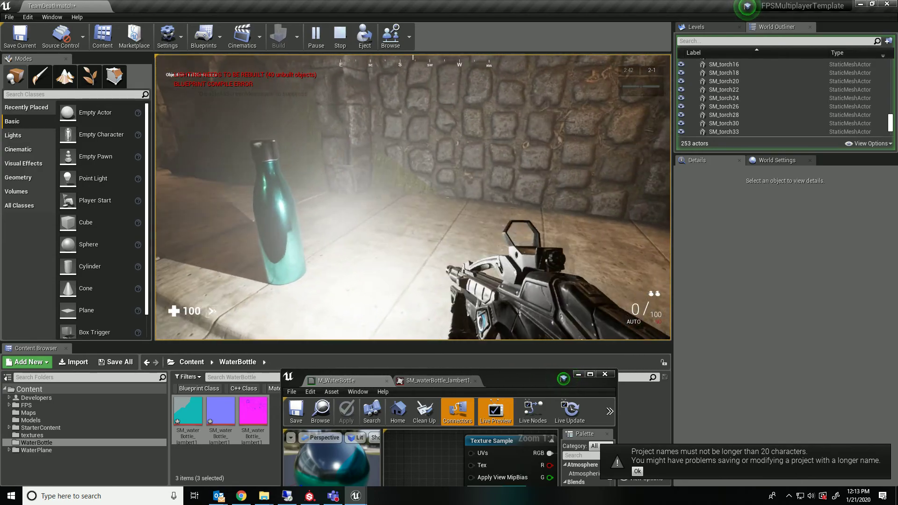